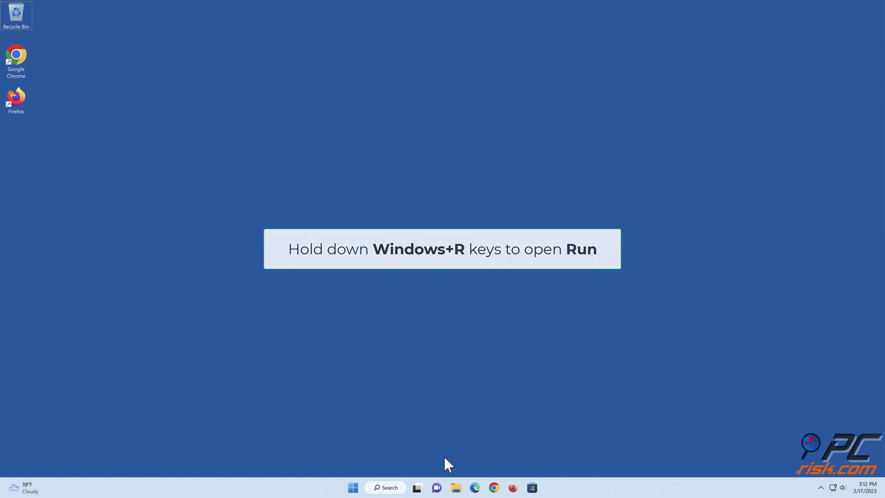
# Run 'msdt.exe -id devicediagnostic' from the Run dialog to start the Hardware and Devices troubleshooter.
pyautogui.press('super+r')
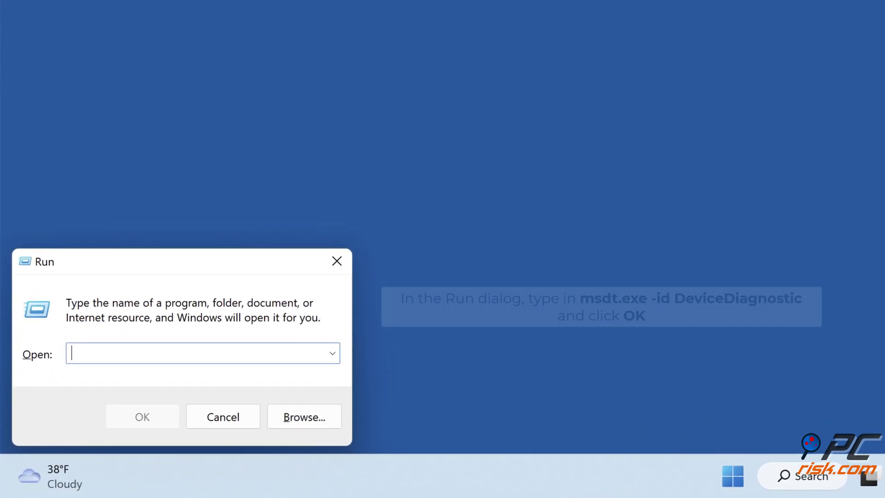
pyautogui.write('msdt.exe -id')
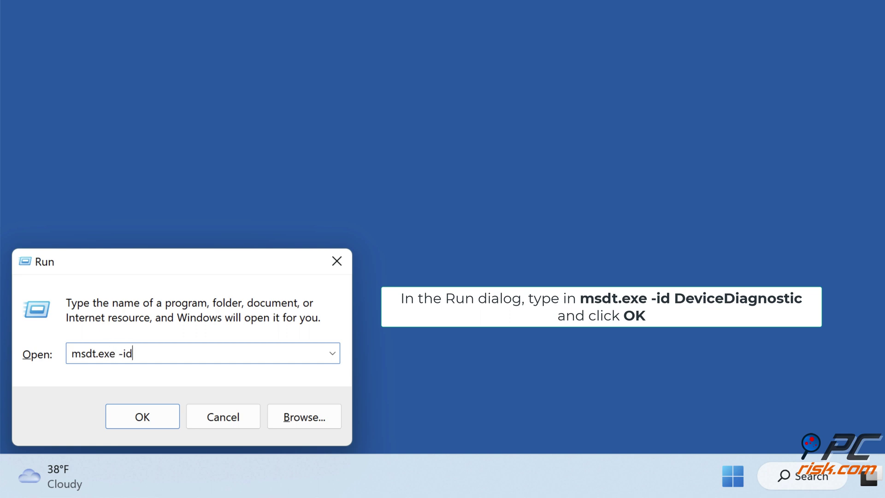
pyautogui.write(' devicediagnosti')
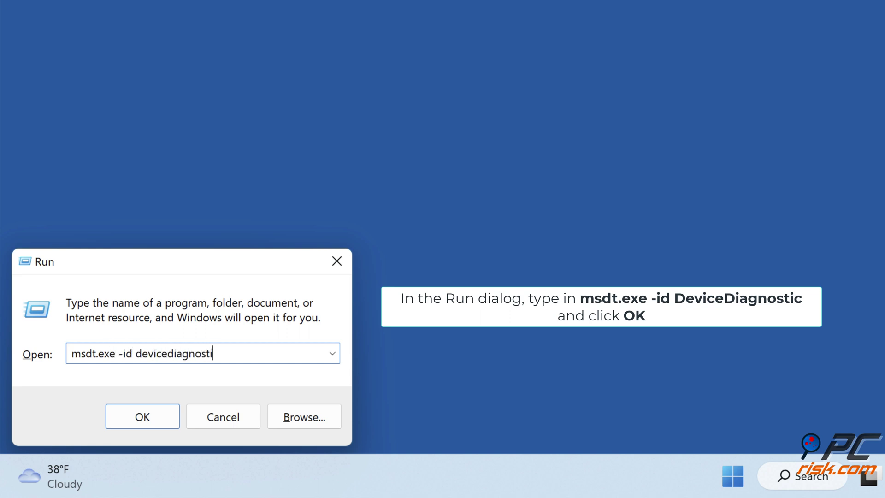
pyautogui.write('c')
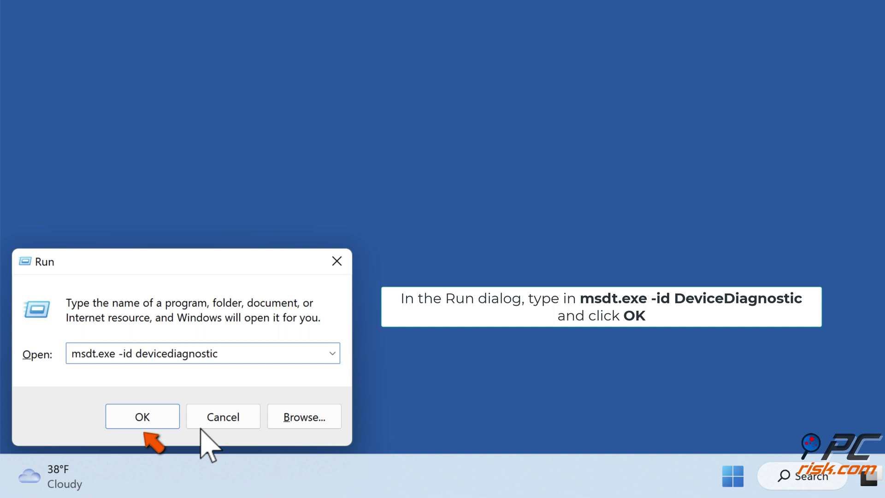
pyautogui.click(146, 425)
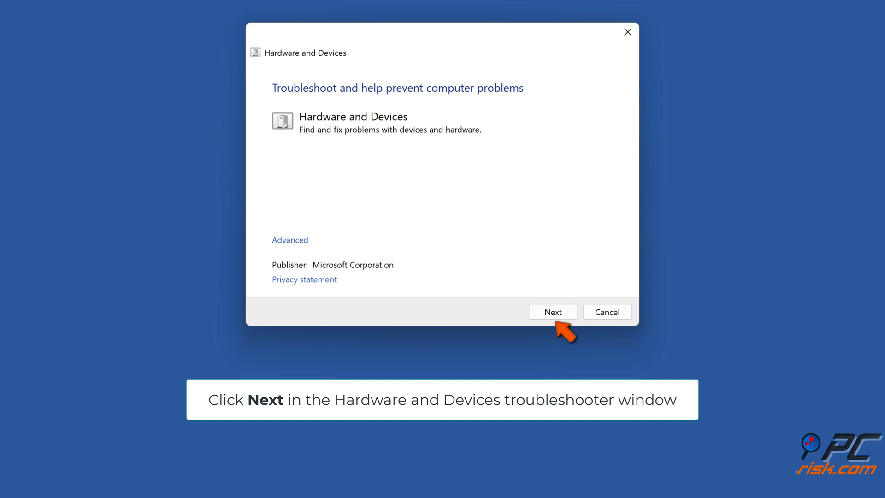
# Scan for hardware problems, apply the suggested fix and enable automatic device driver installation.
pyautogui.click(553, 316)
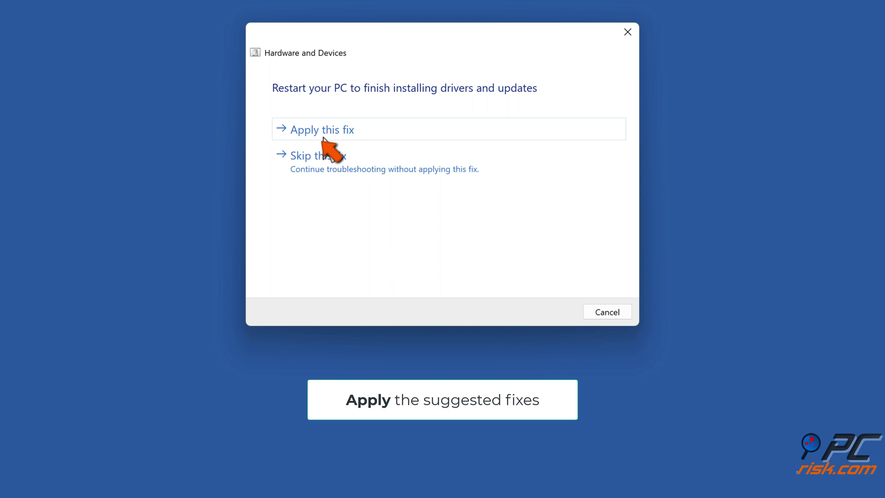
pyautogui.click(323, 135)
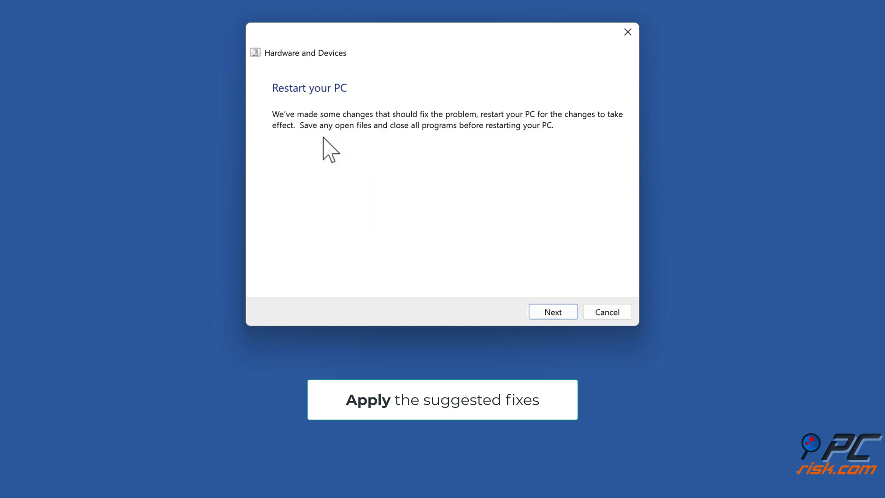
pyautogui.click(554, 314)
pyautogui.click(381, 197)
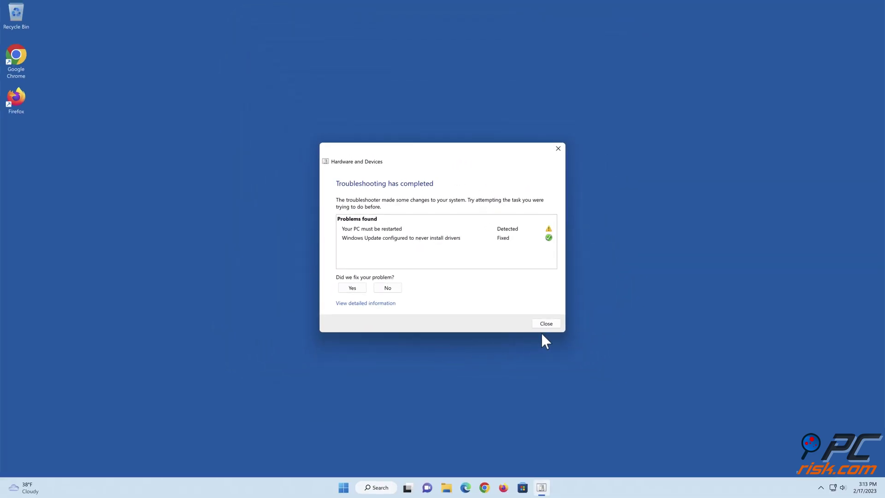
# Close the finished troubleshooter and restart the PC from the Start menu's Power options.
pyautogui.click(545, 325)
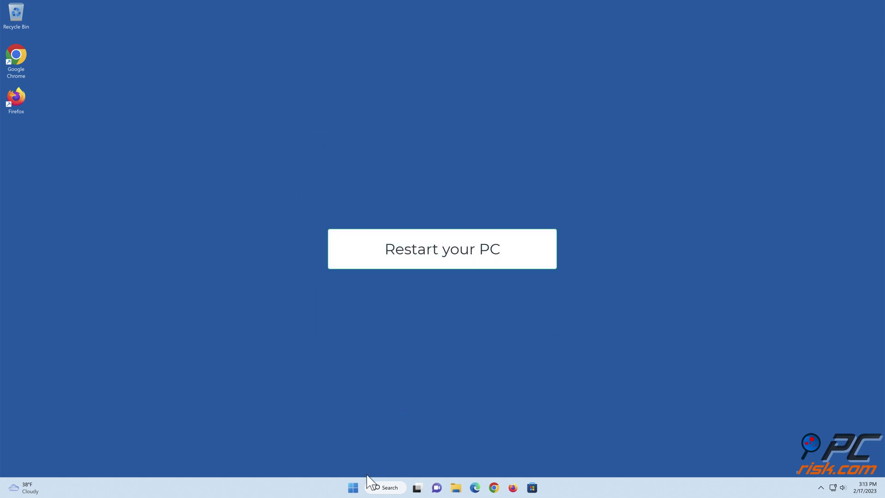
pyautogui.click(354, 488)
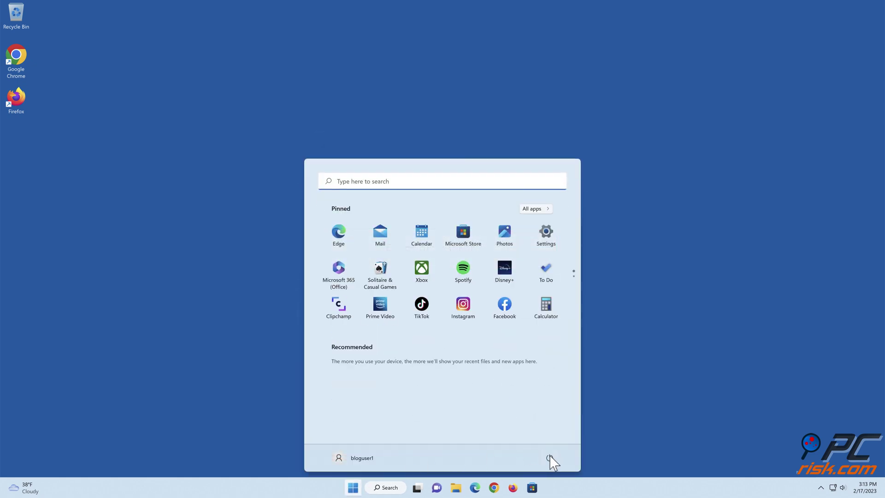
pyautogui.click(550, 458)
pyautogui.click(550, 440)
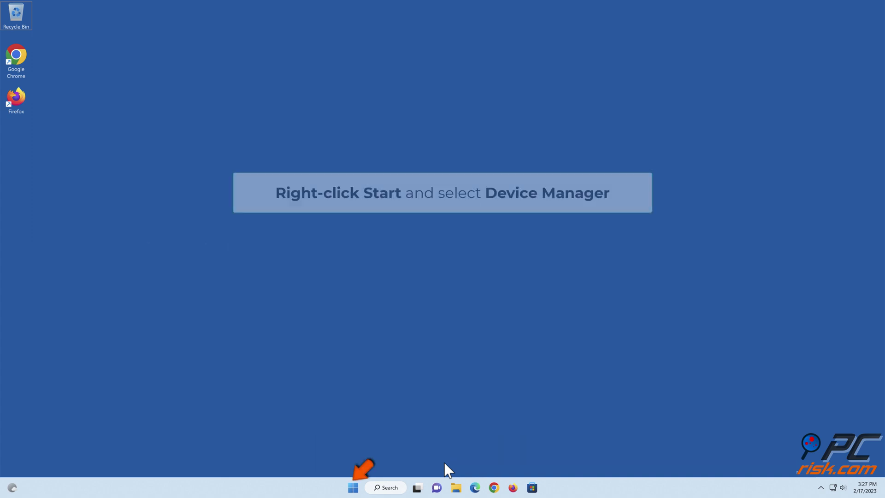
# Open Device Manager and start Update driver for the Kingston DataTraveler 3.0 under Disk drives.
pyautogui.rightClick(353, 488)
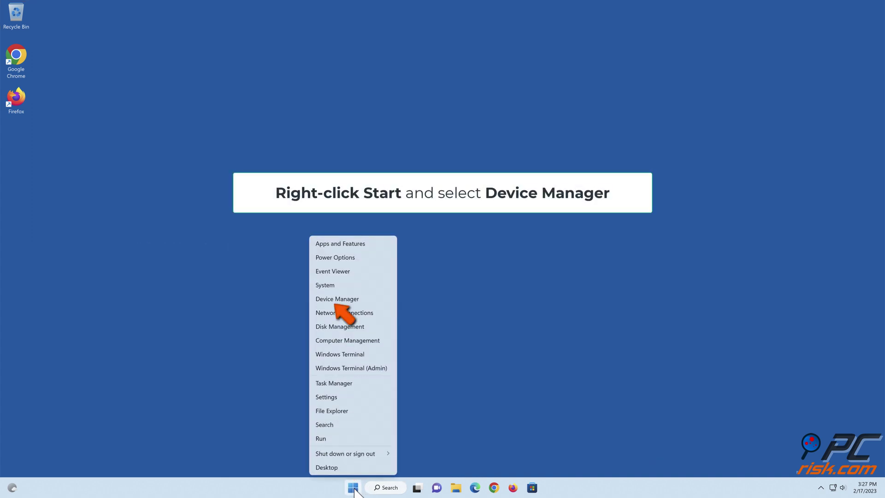
pyautogui.click(335, 301)
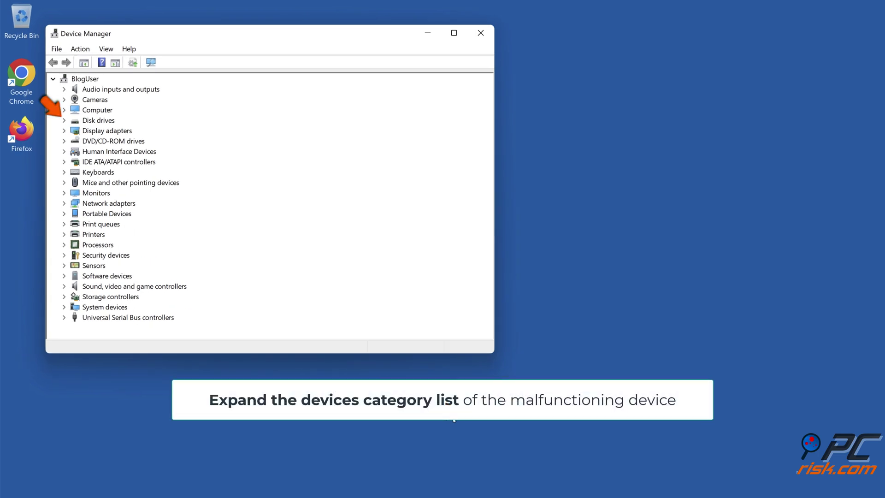
pyautogui.click(64, 120)
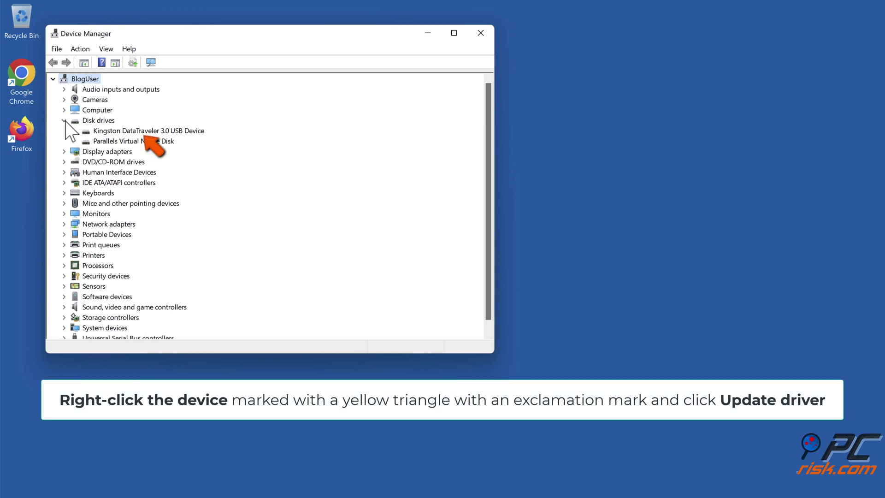
pyautogui.rightClick(161, 134)
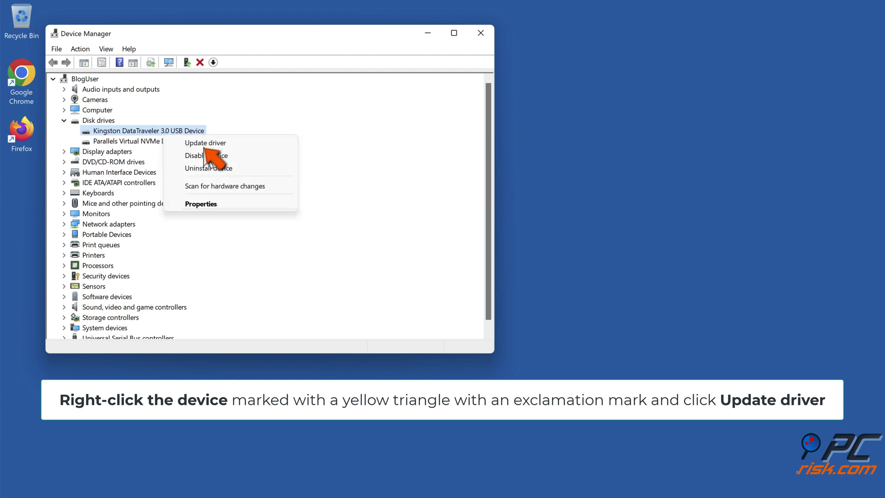
pyautogui.click(206, 146)
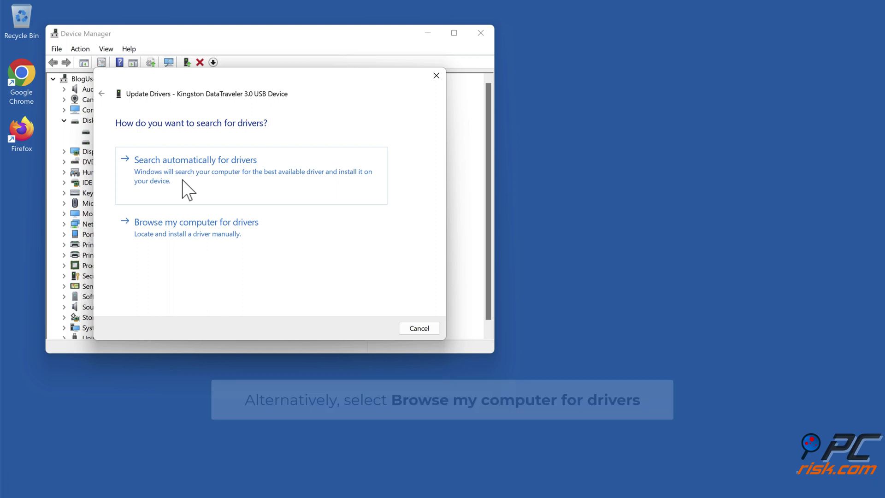
# Browse for drivers manually, install the Disk drive driver from the list, and close the wizard.
pyautogui.click(183, 240)
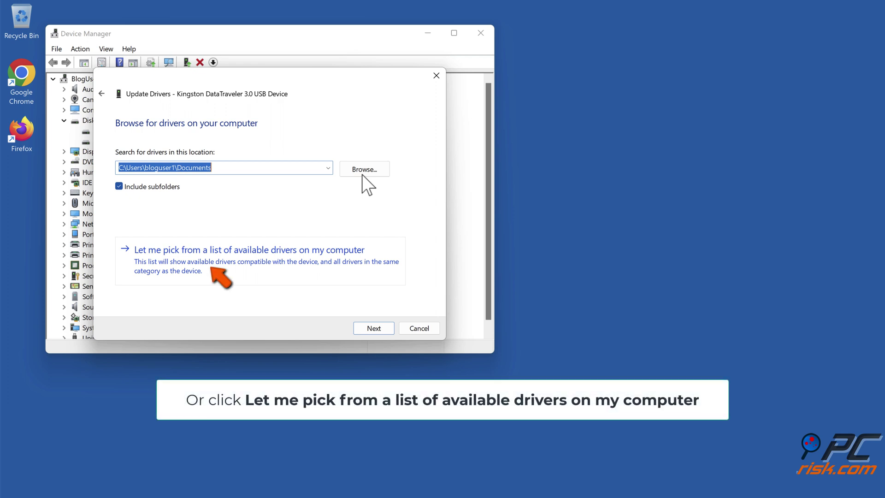
pyautogui.click(214, 275)
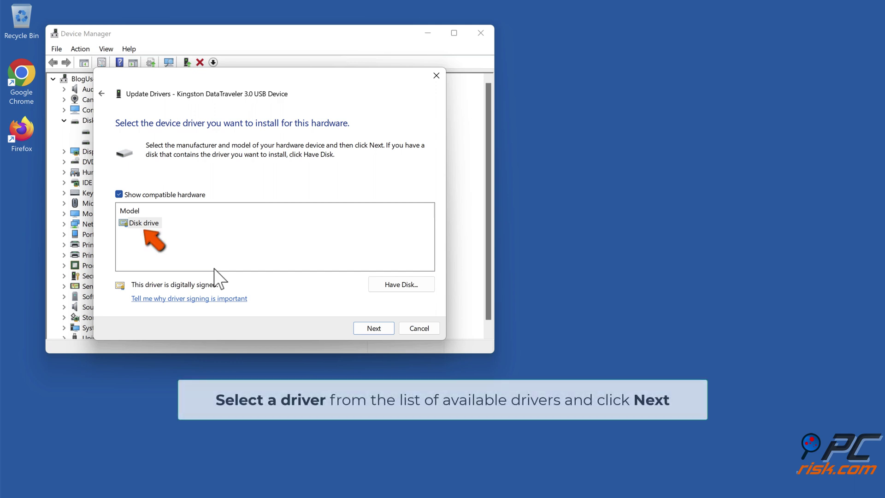
pyautogui.click(143, 224)
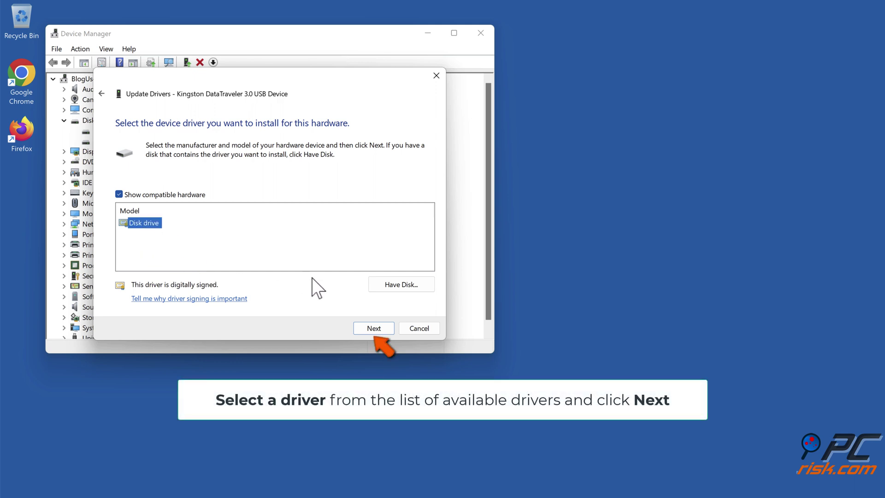
pyautogui.click(373, 329)
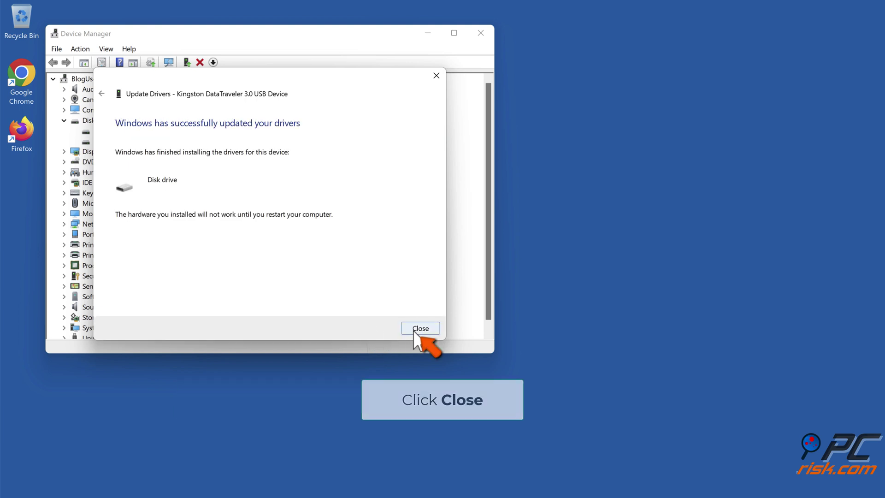
pyautogui.click(421, 328)
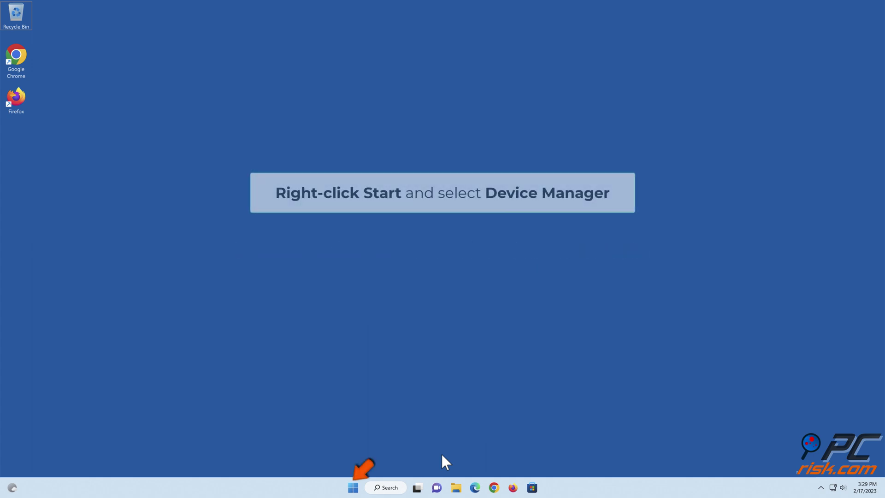
# Reopen Device Manager and right-click the Kingston DataTraveler 3.0 USB Device under Disk drives.
pyautogui.rightClick(355, 487)
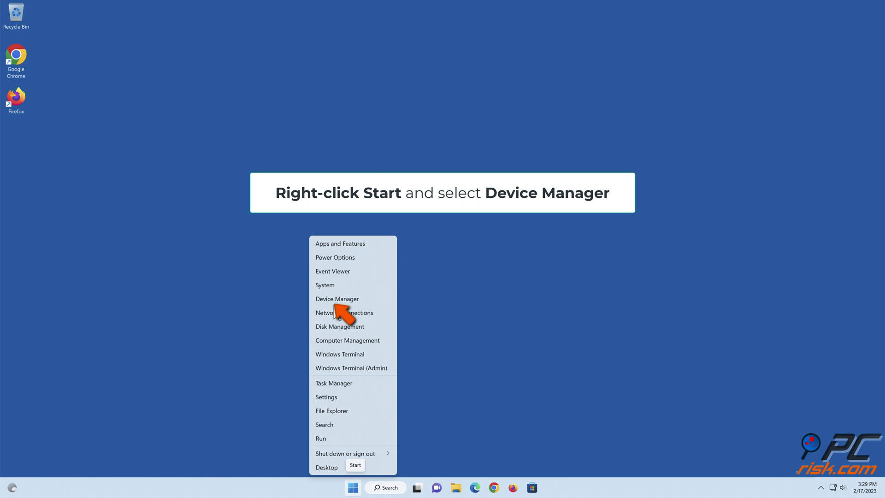
pyautogui.click(336, 301)
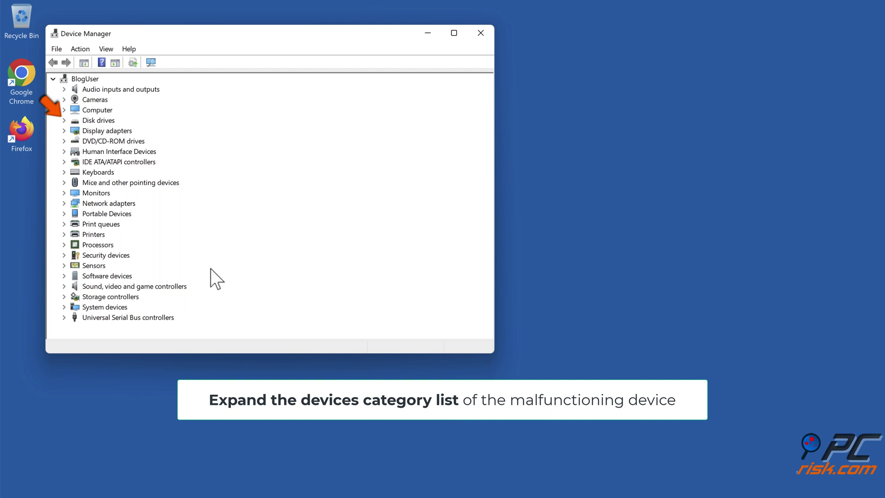
pyautogui.click(64, 120)
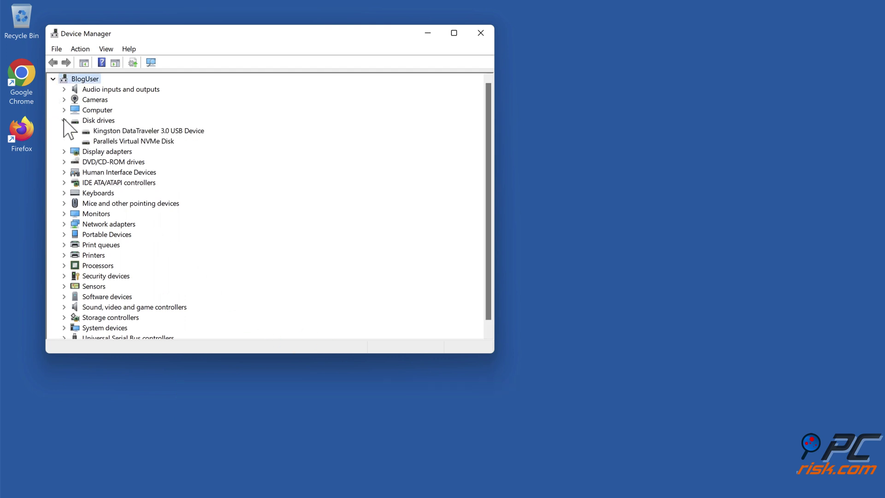
pyautogui.click(192, 133)
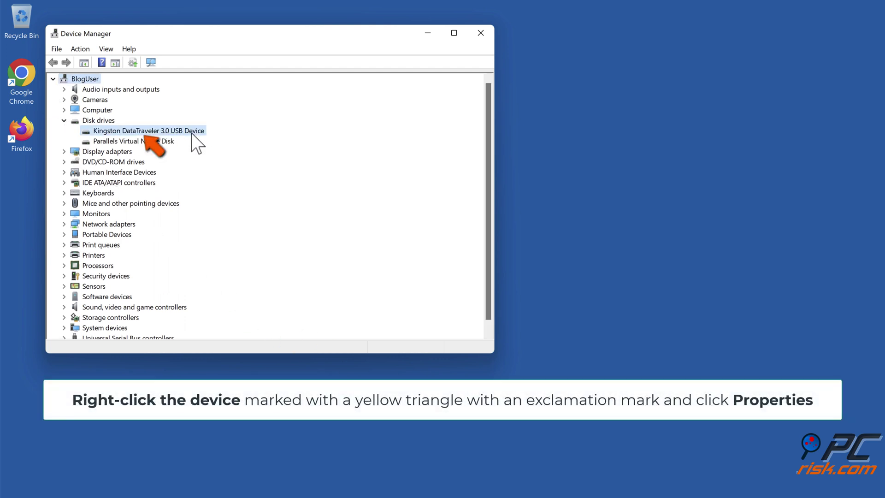
pyautogui.rightClick(192, 133)
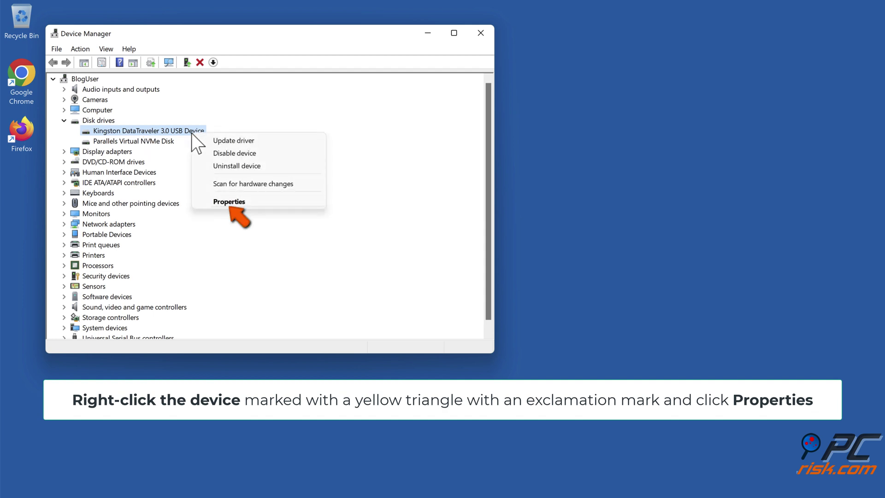
# Check the Kingston drive's Driver tab in its Properties, then close the properties window and Device Manager.
pyautogui.click(229, 203)
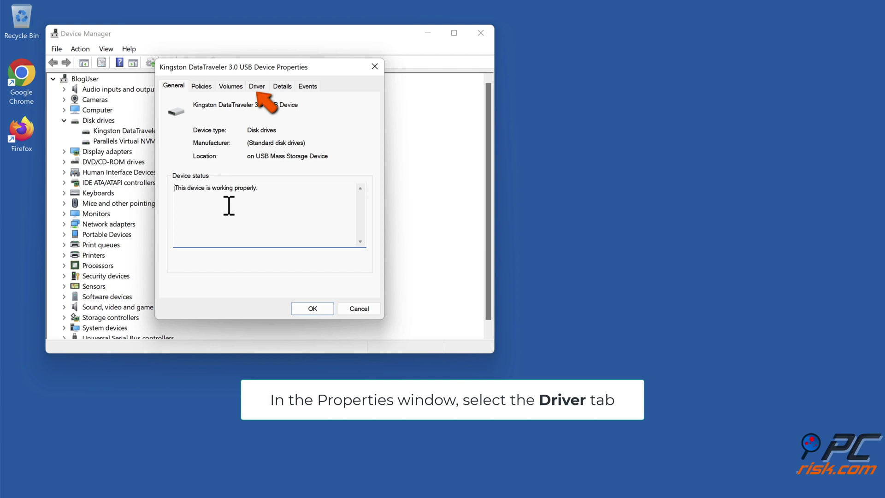
pyautogui.click(257, 87)
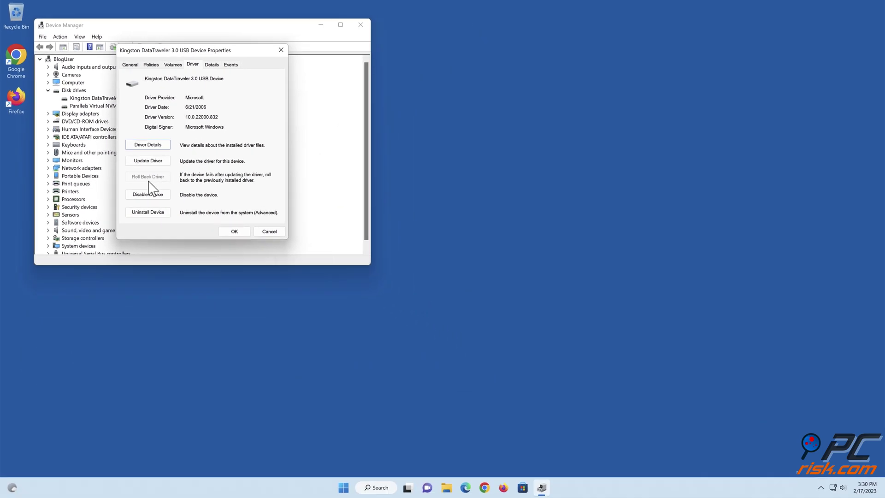
pyautogui.click(234, 232)
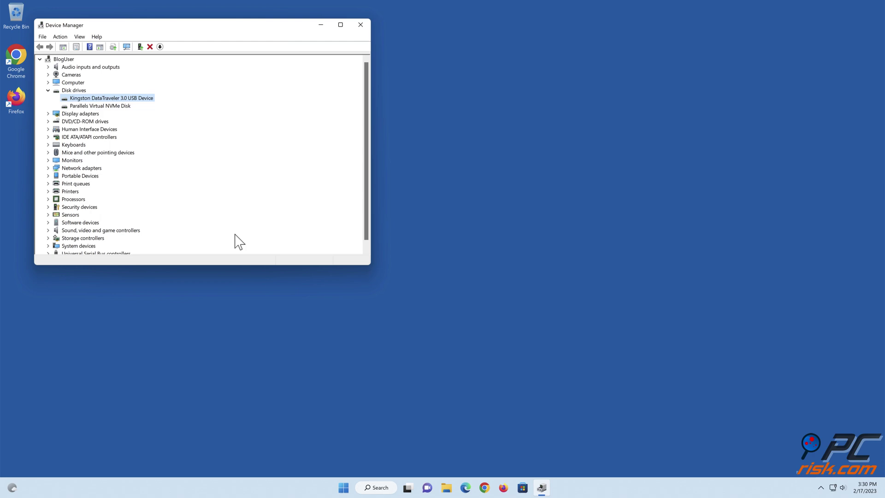
pyautogui.click(361, 25)
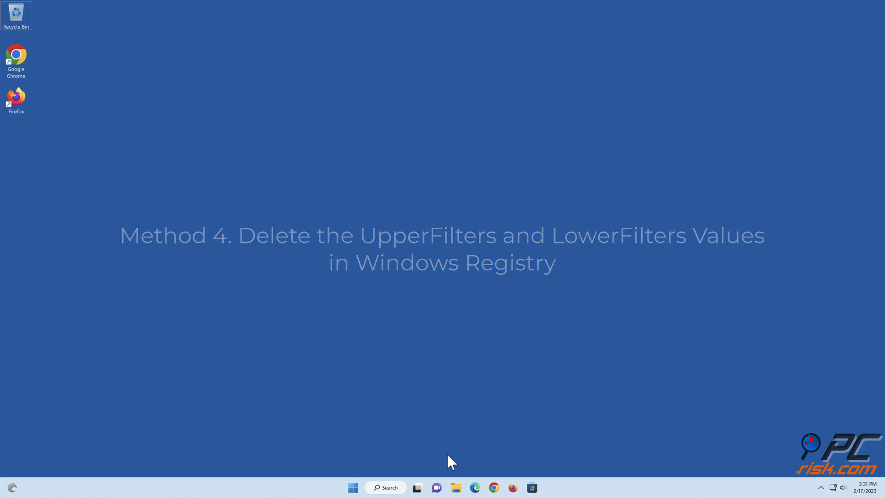
# Reopen Device Manager and open Properties for the Kingston DataTraveler 3.0 under Disk drives.
pyautogui.rightClick(353, 489)
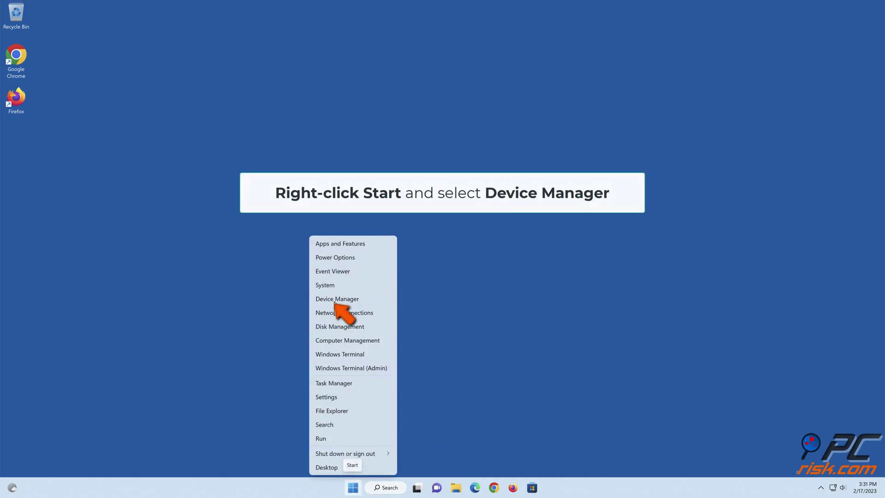
pyautogui.click(334, 301)
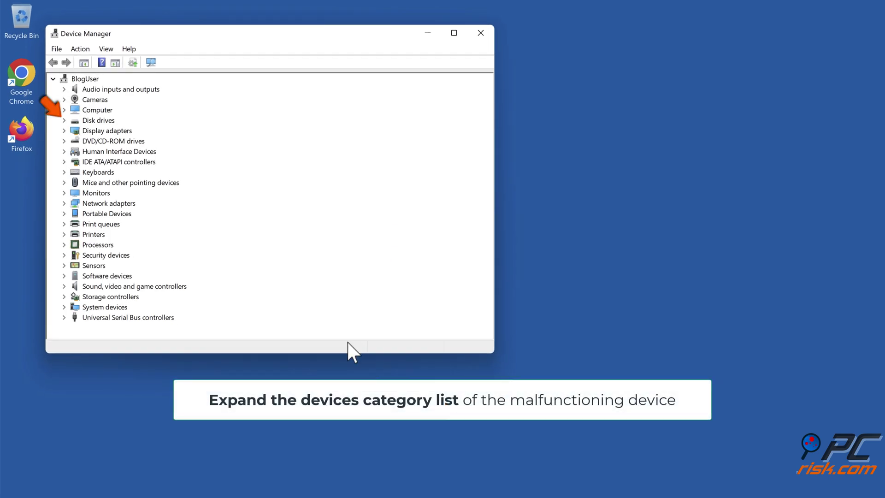
pyautogui.click(64, 120)
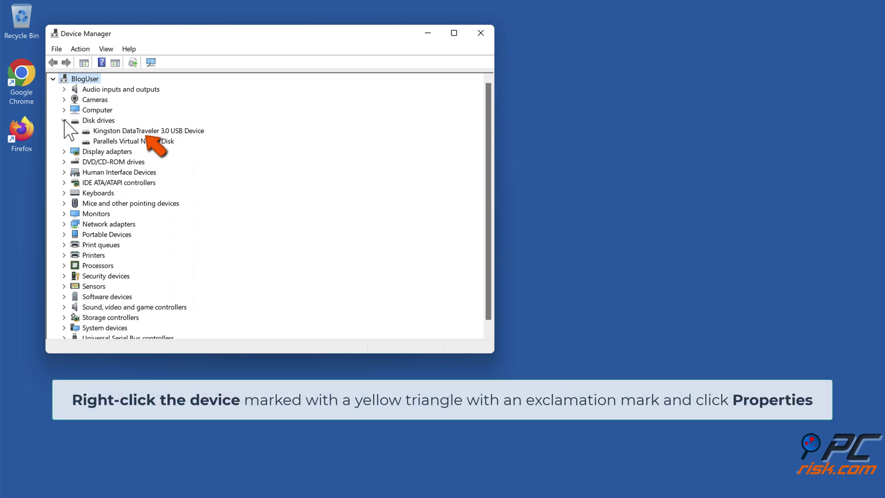
pyautogui.rightClick(153, 132)
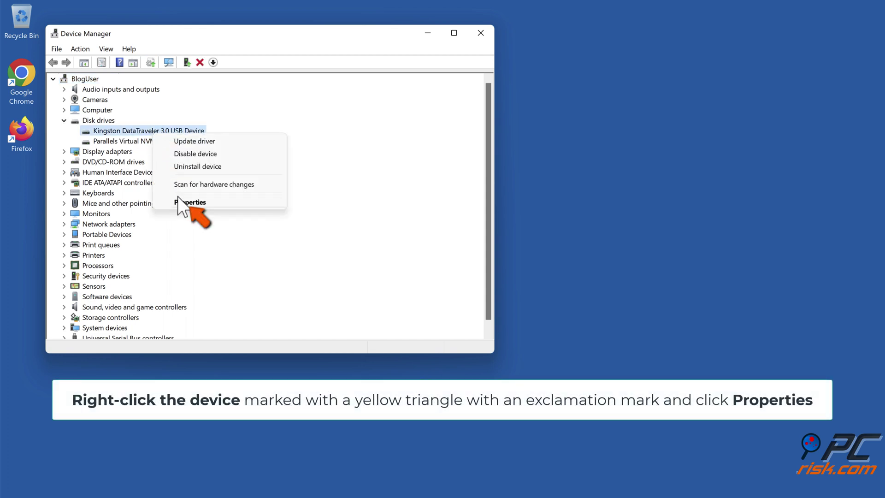
pyautogui.click(190, 203)
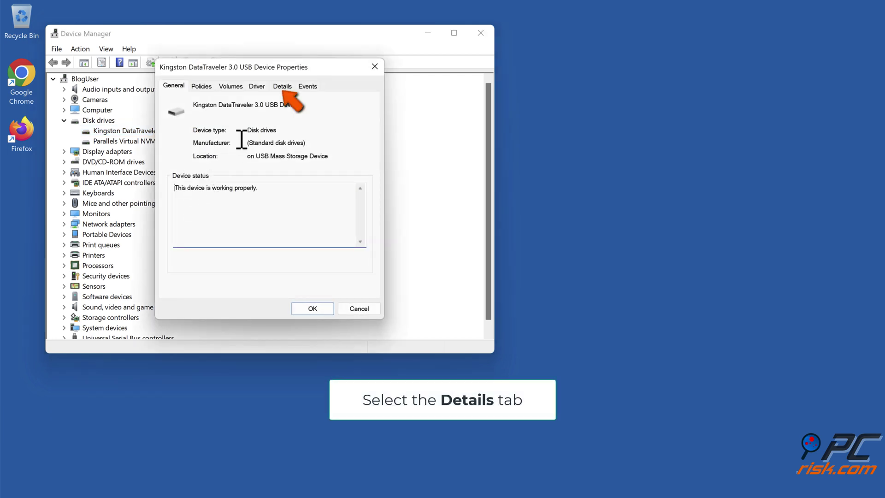
# Copy the Class Guid {4d36e967-e325-11ce-bfc1-08002be10318} from the Details tab, then close Device Manager.
pyautogui.click(280, 90)
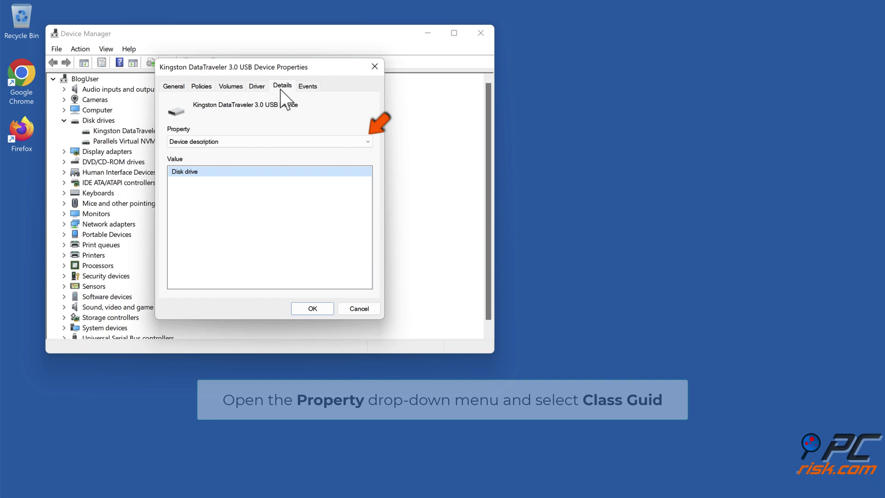
pyautogui.click(368, 142)
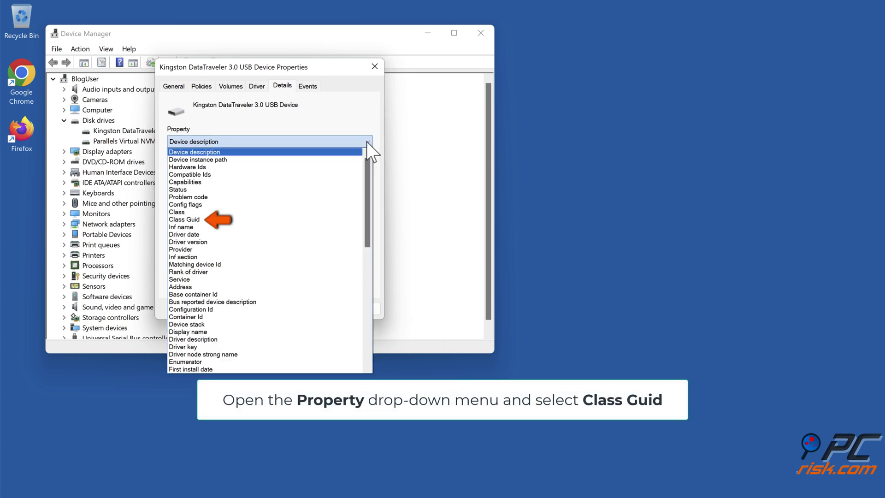
pyautogui.click(200, 220)
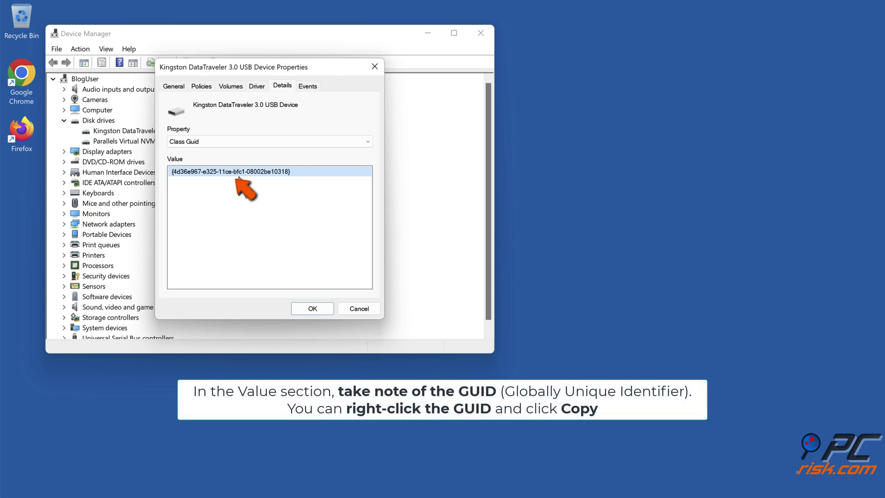
pyautogui.rightClick(239, 175)
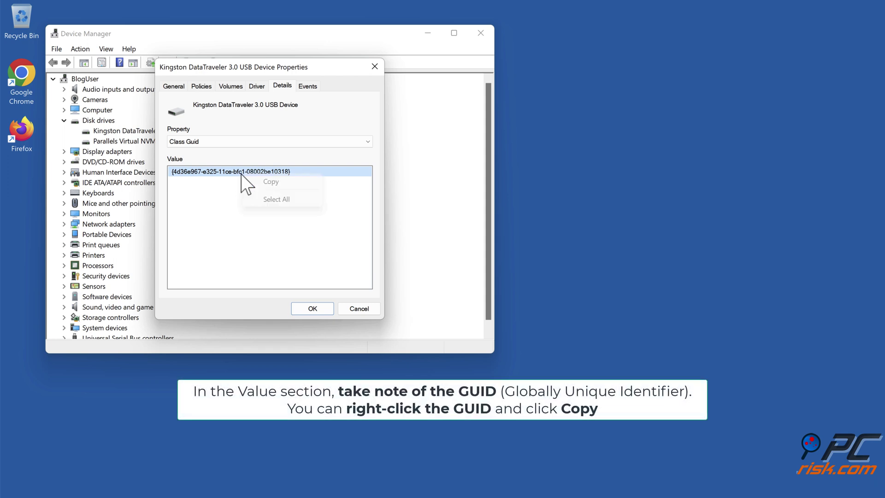
pyautogui.click(270, 183)
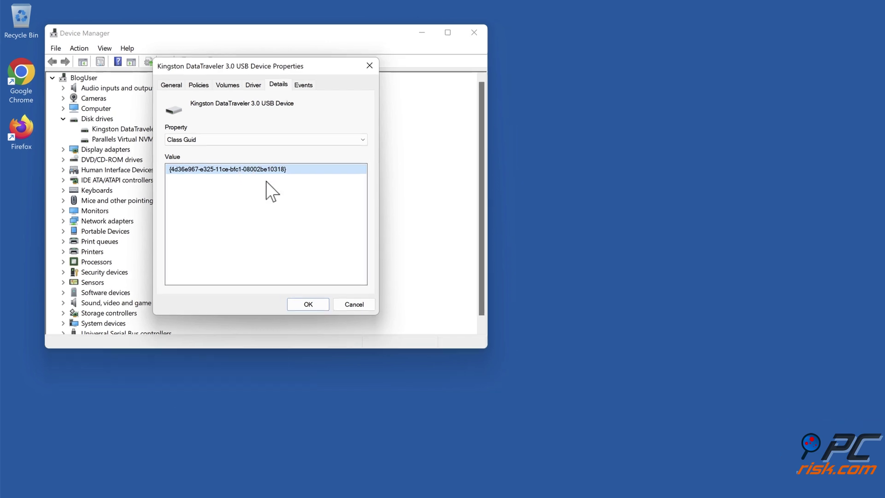
pyautogui.click(308, 305)
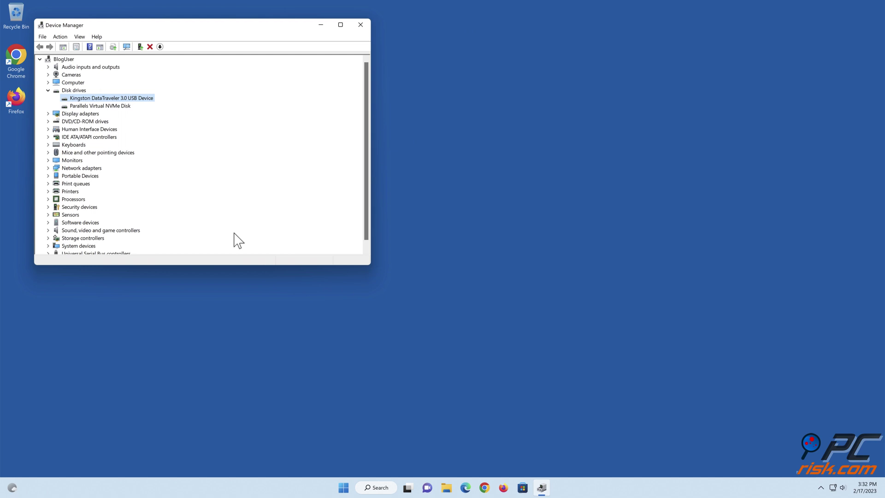
pyautogui.click(359, 27)
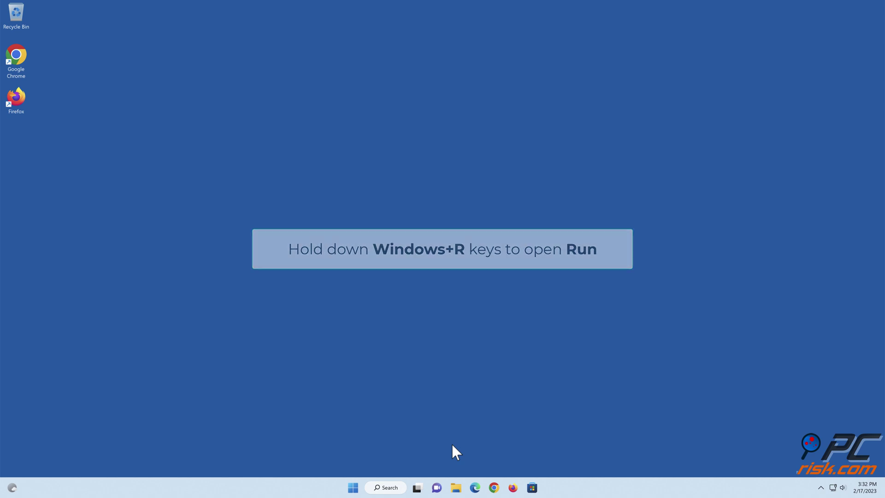
# Run 'regedit' from the Run dialog to open Registry Editor.
pyautogui.press('super+r')
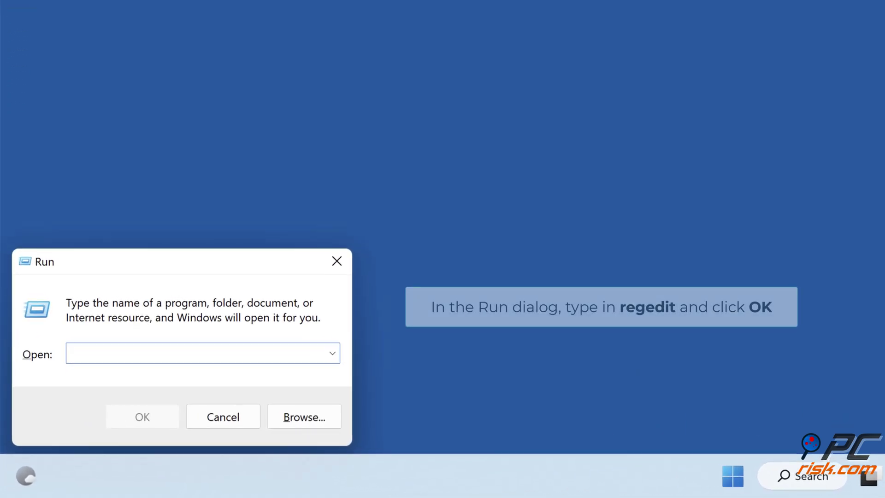
pyautogui.write('rege')
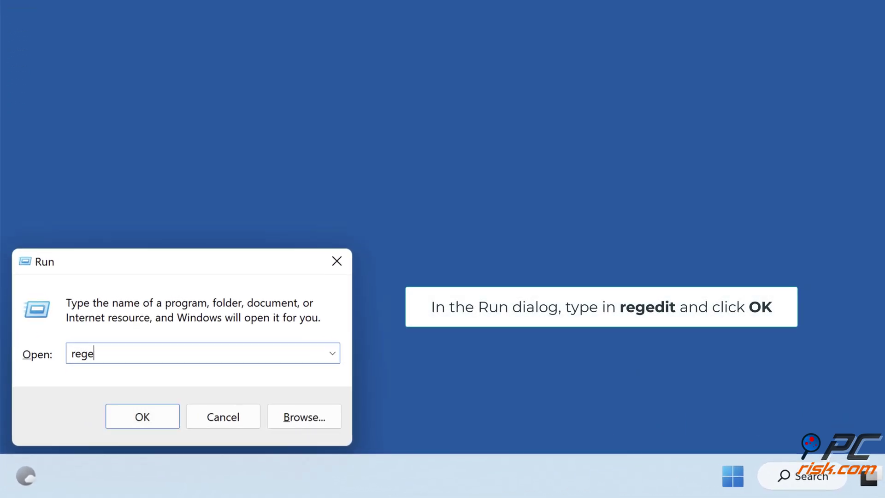
pyautogui.write('dit')
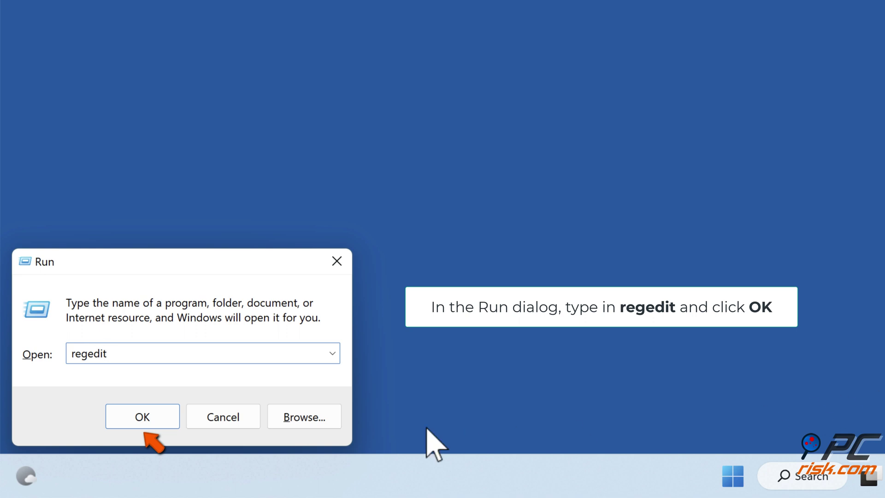
pyautogui.click(146, 425)
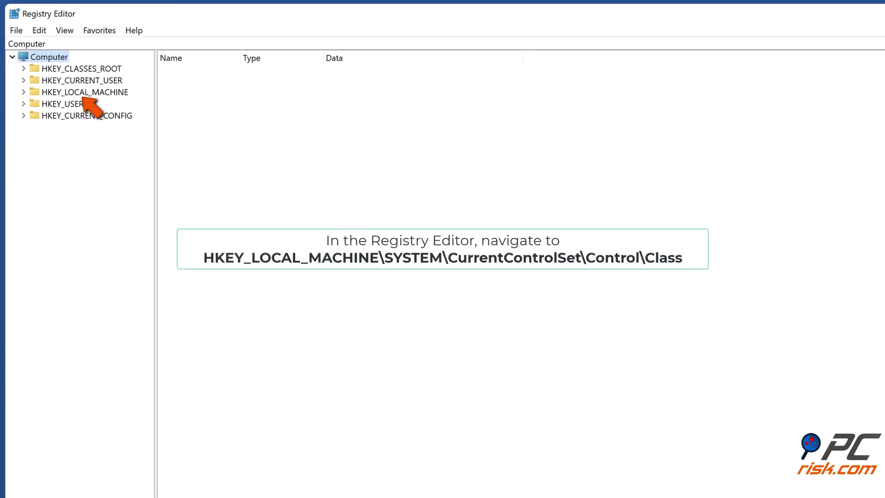
# Expand HKEY_LOCAL_MACHINE\SYSTEM\CurrentControlSet\Control\Class in the registry tree.
pyautogui.click(24, 92)
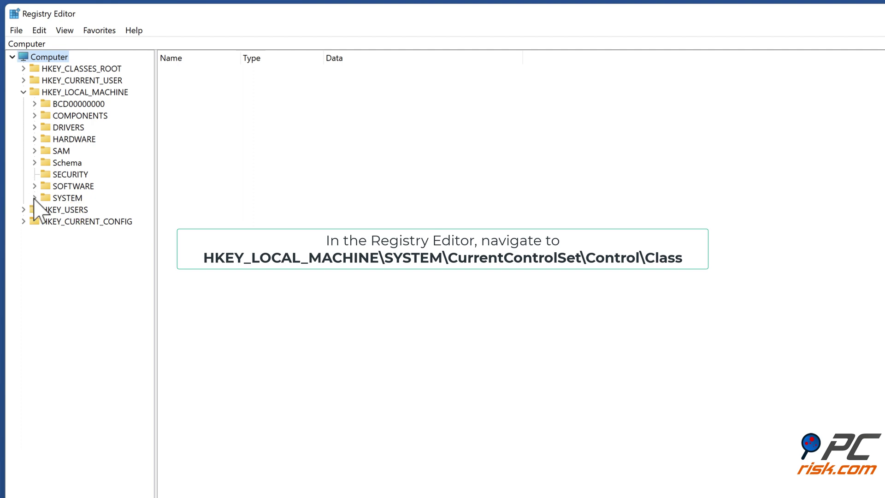
pyautogui.click(34, 198)
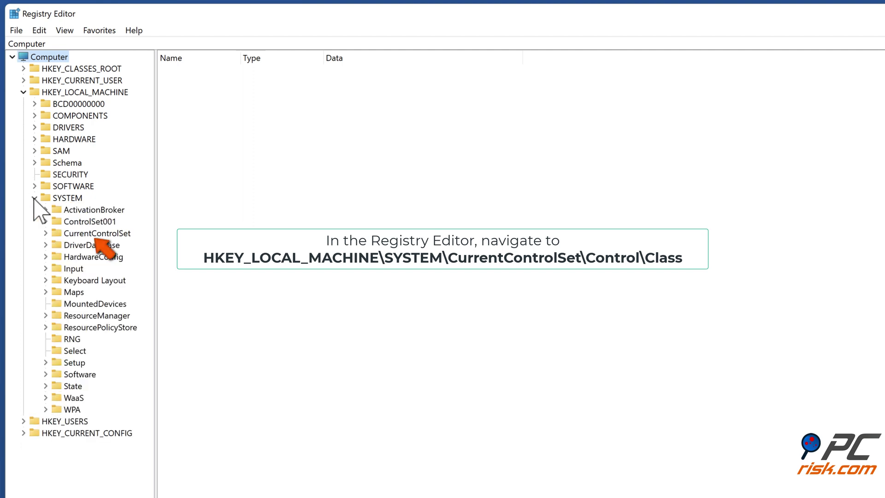
pyautogui.click(45, 233)
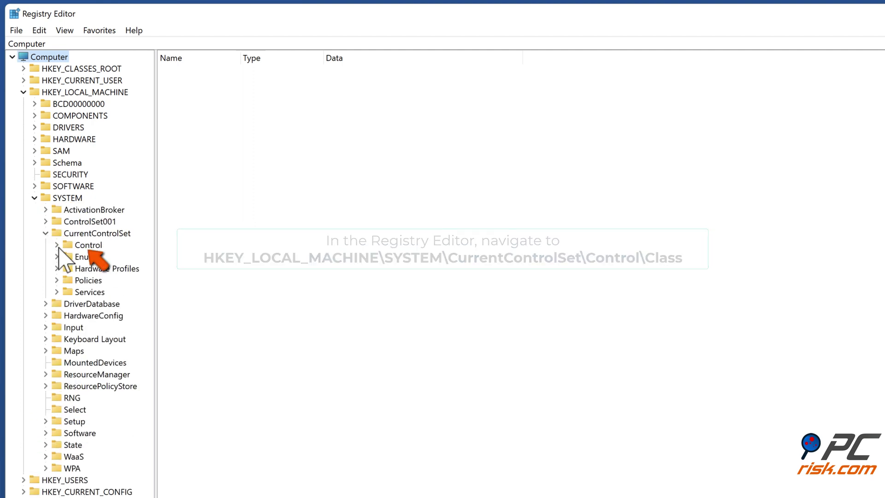
pyautogui.click(58, 245)
pyautogui.click(82, 224)
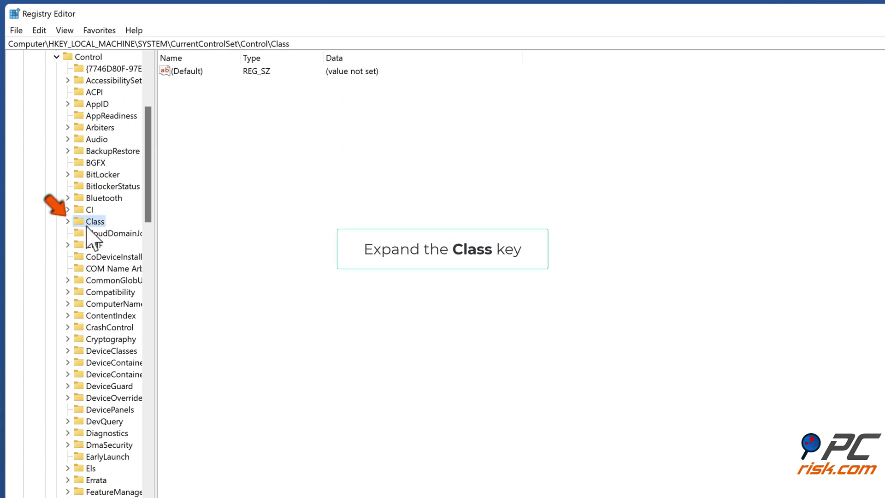
pyautogui.click(68, 222)
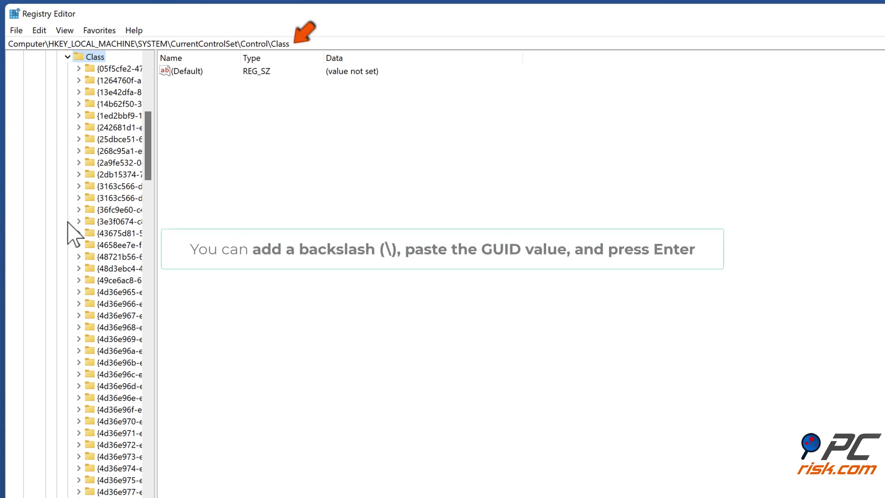
# Go to the Class\{4d36e967-e325-11ce-bfc1-08002be10318} key by pasting the GUID into the address path.
pyautogui.click(297, 44)
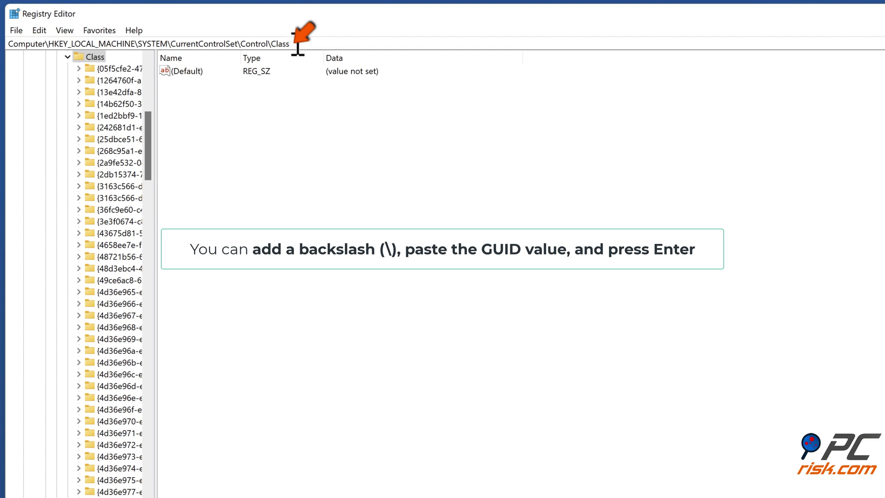
pyautogui.write('\\')
pyautogui.rightClick(297, 44)
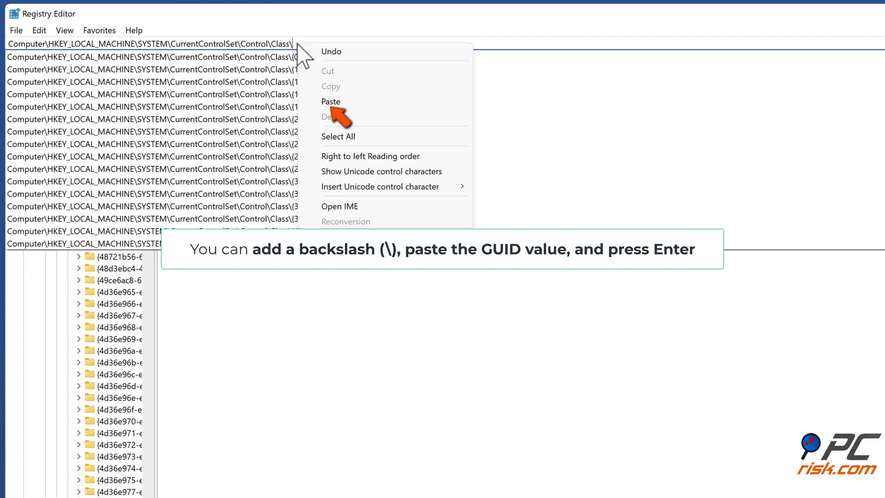
pyautogui.click(332, 102)
pyautogui.press('Return')
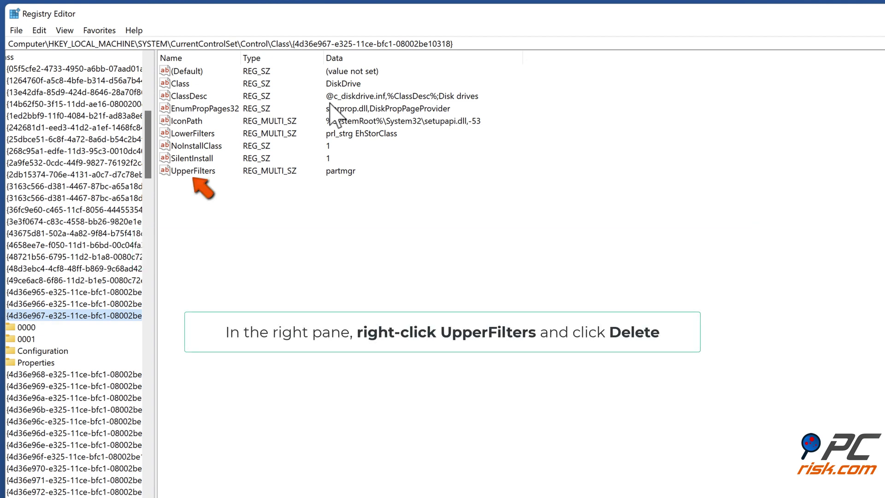
# Delete the UpperFilters (partmgr) and LowerFilters (prl_strg EhStorClass) values, confirming each deletion.
pyautogui.click(197, 174)
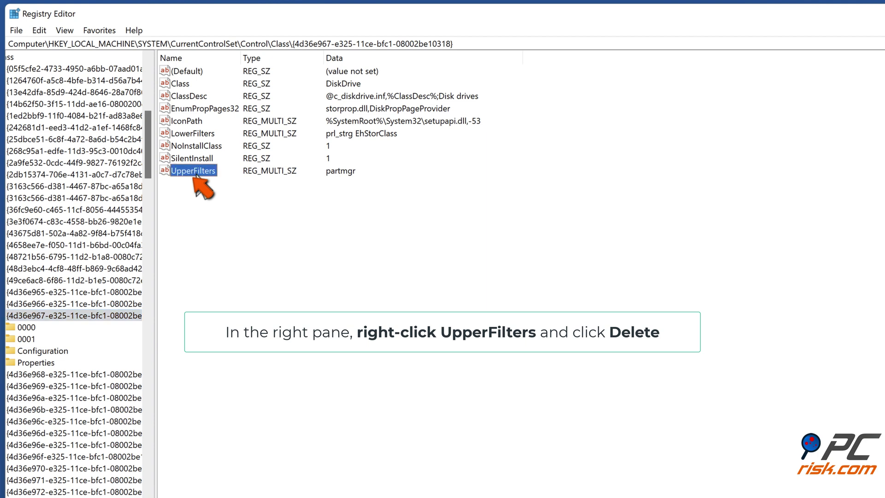
pyautogui.rightClick(196, 173)
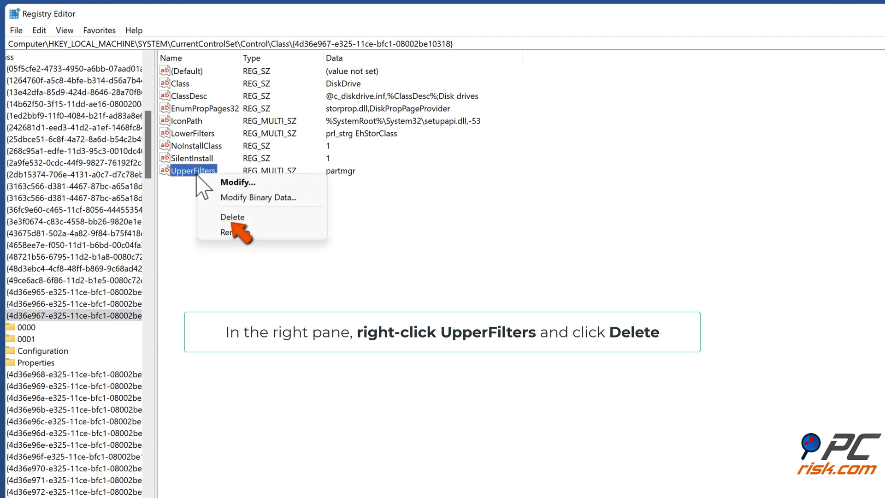
pyautogui.click(232, 220)
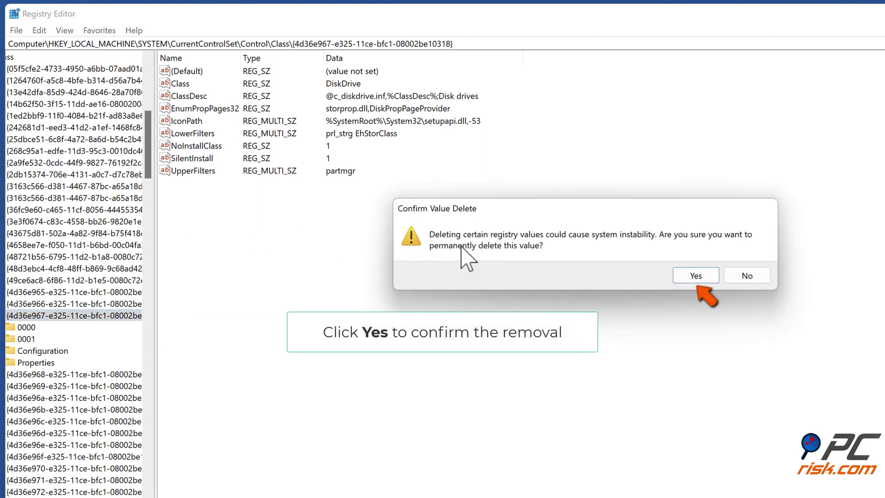
pyautogui.click(705, 279)
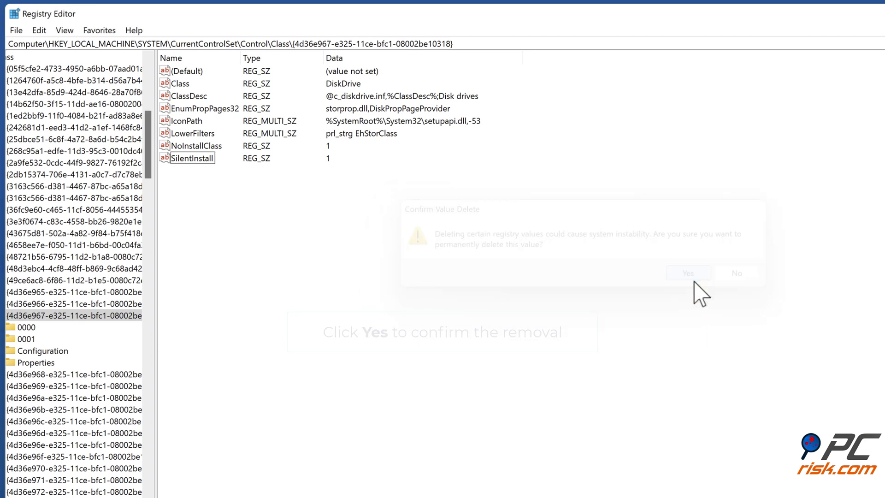
pyautogui.click(194, 138)
pyautogui.rightClick(194, 139)
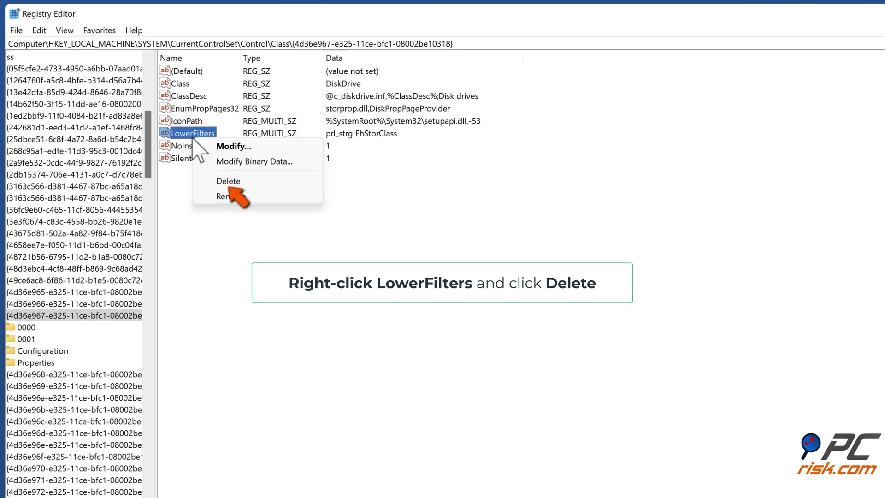
pyautogui.click(227, 181)
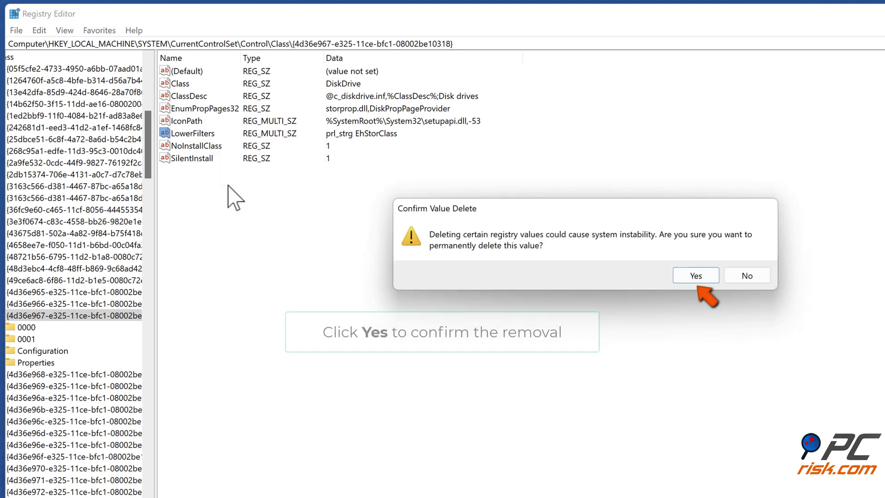
pyautogui.click(695, 279)
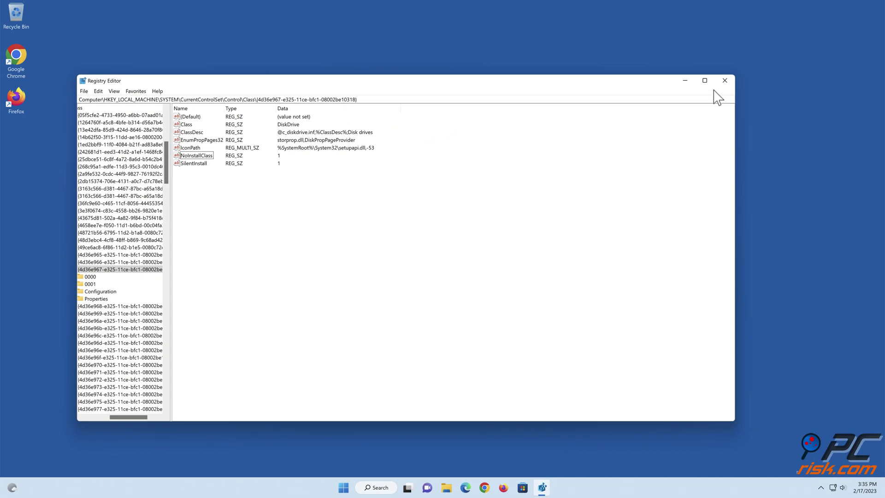
# Close Registry Editor and restart the PC from the Start menu power options.
pyautogui.click(725, 83)
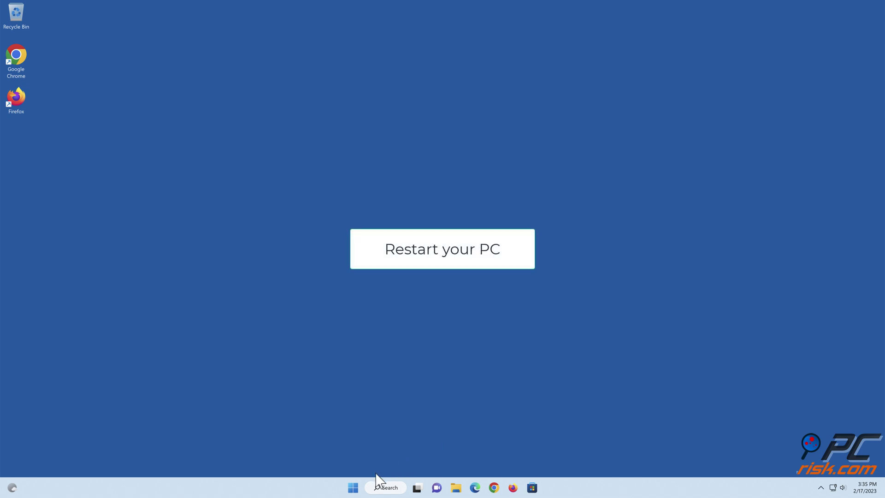
pyautogui.click(354, 488)
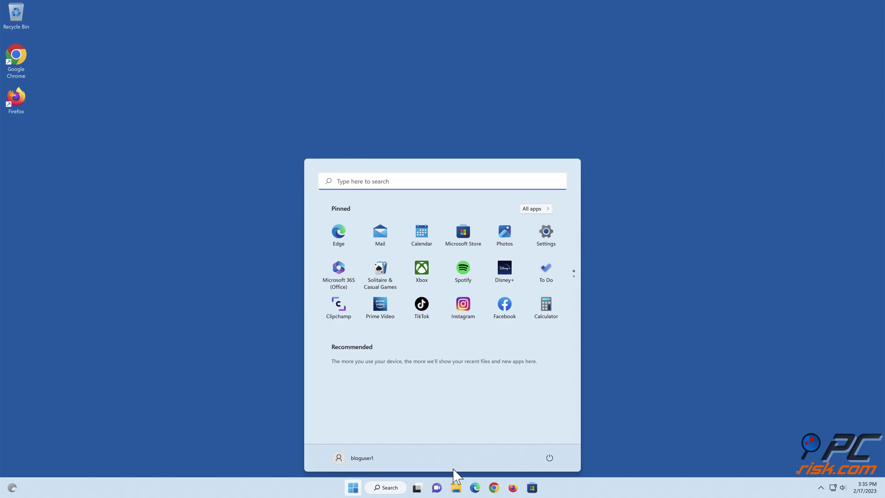
pyautogui.click(550, 458)
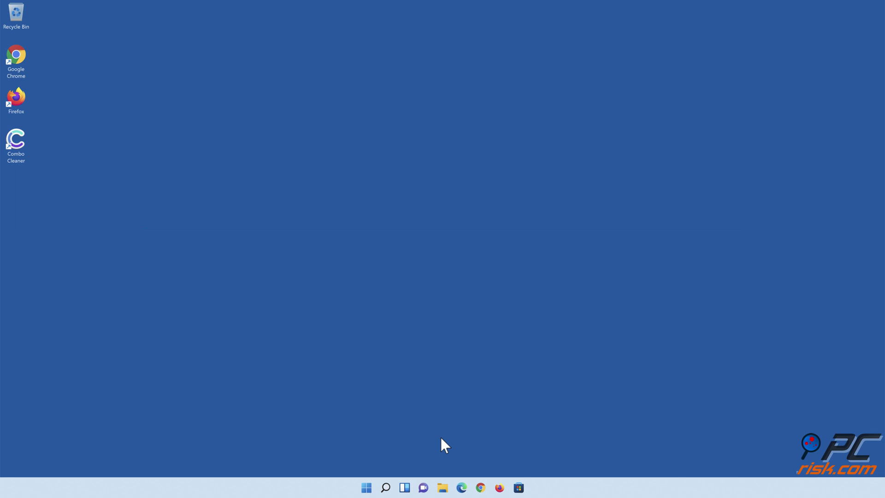
# Launch Combo Cleaner, run a quick scan, and move all 323 detected threats to quarantine.
pyautogui.doubleClick(23, 157)
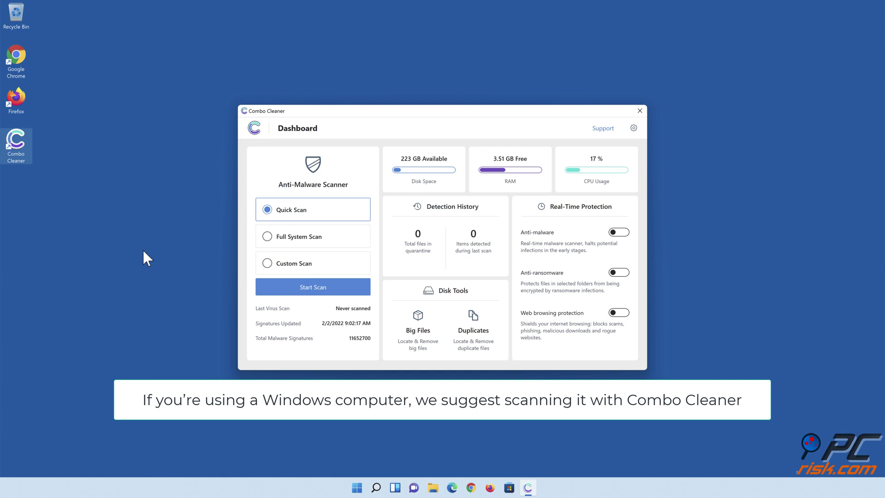
pyautogui.click(313, 293)
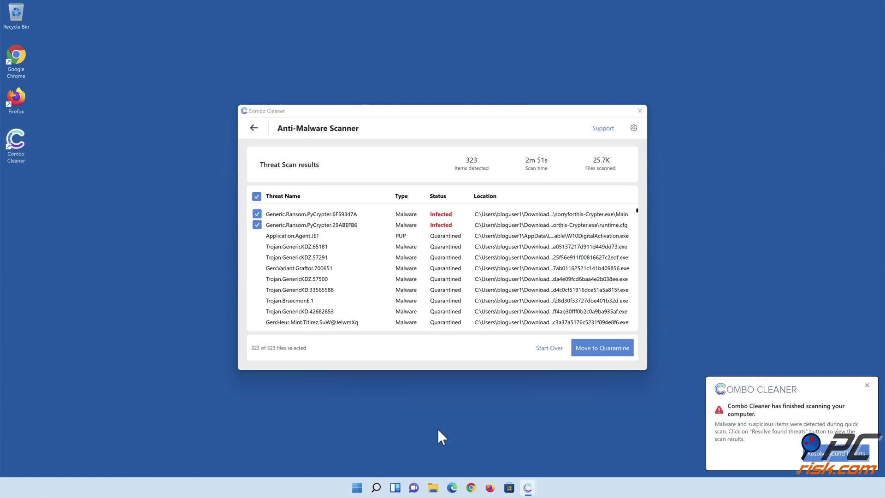
pyautogui.click(600, 353)
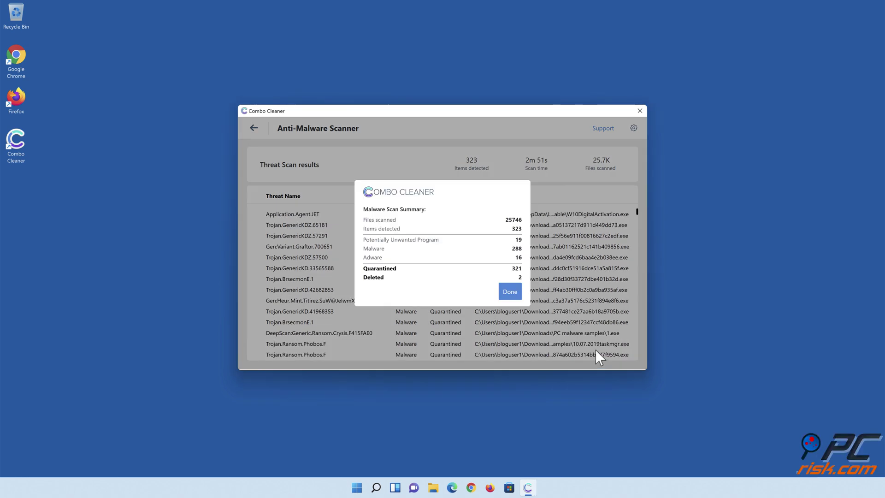
pyautogui.click(510, 293)
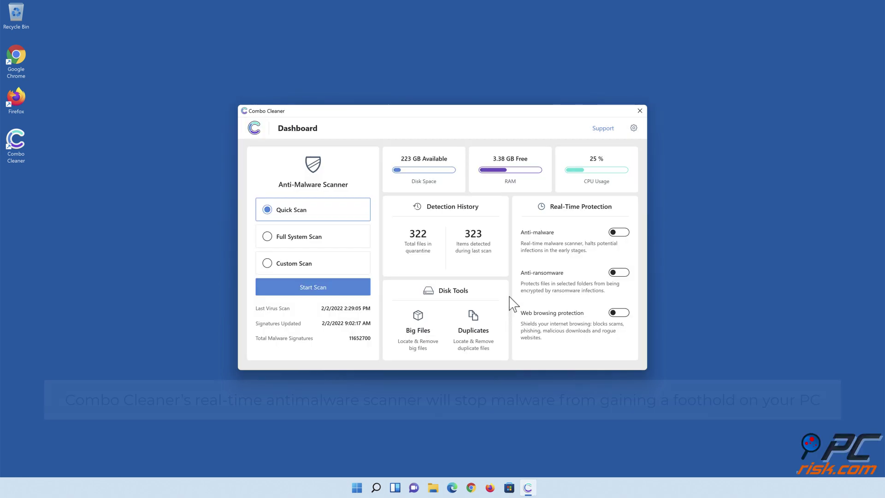
# Enable anti-malware and anti-ransomware protection, adding Libraries > Documents as a ransomware-protected folder.
pyautogui.click(619, 234)
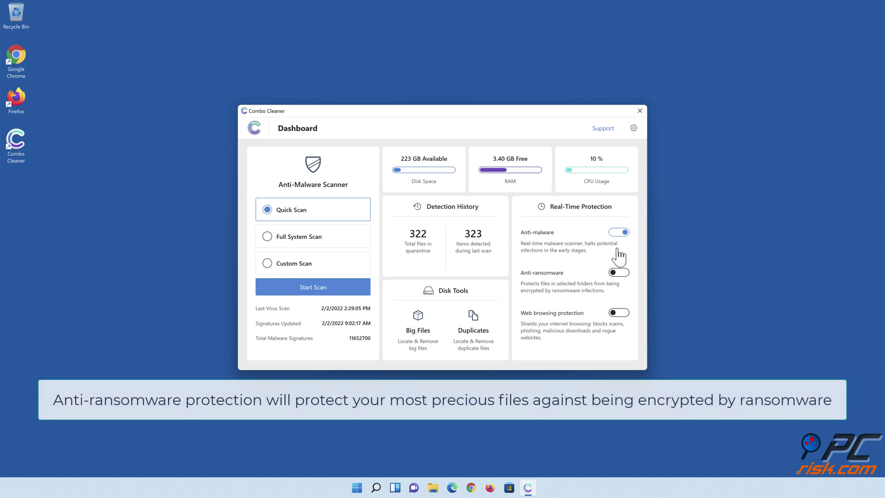
pyautogui.click(620, 275)
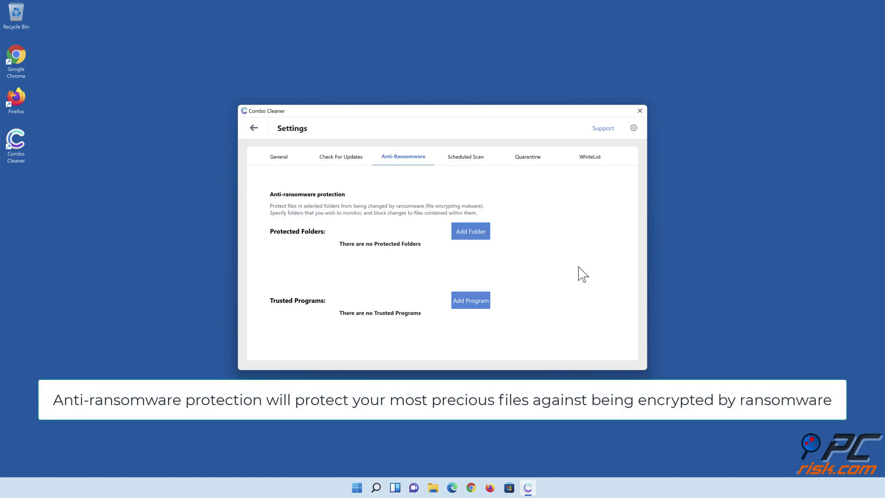
pyautogui.click(471, 232)
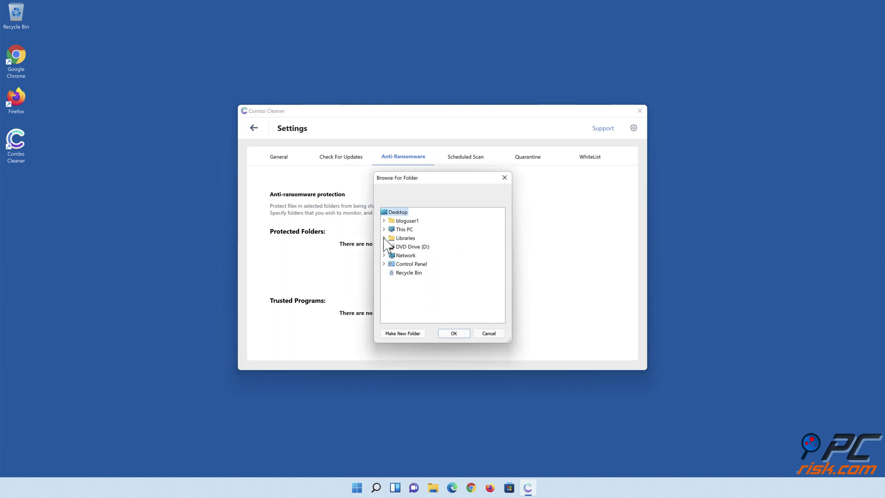
pyautogui.click(384, 237)
pyautogui.click(391, 256)
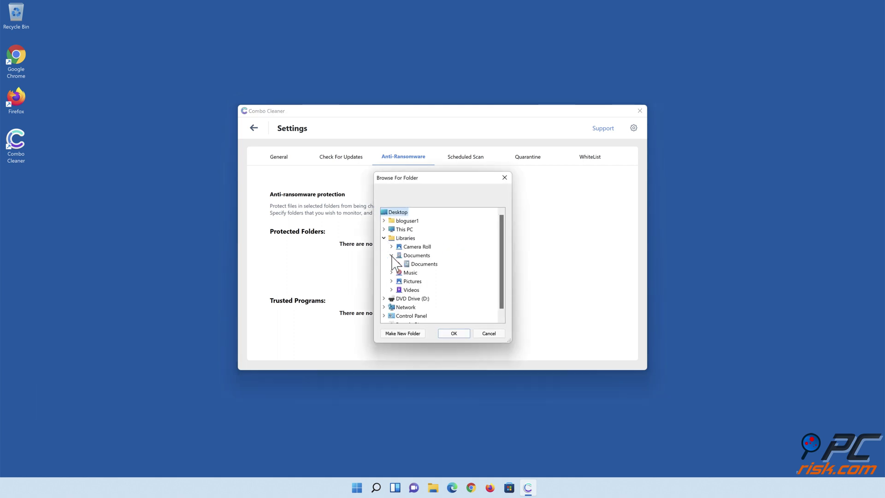
pyautogui.click(416, 265)
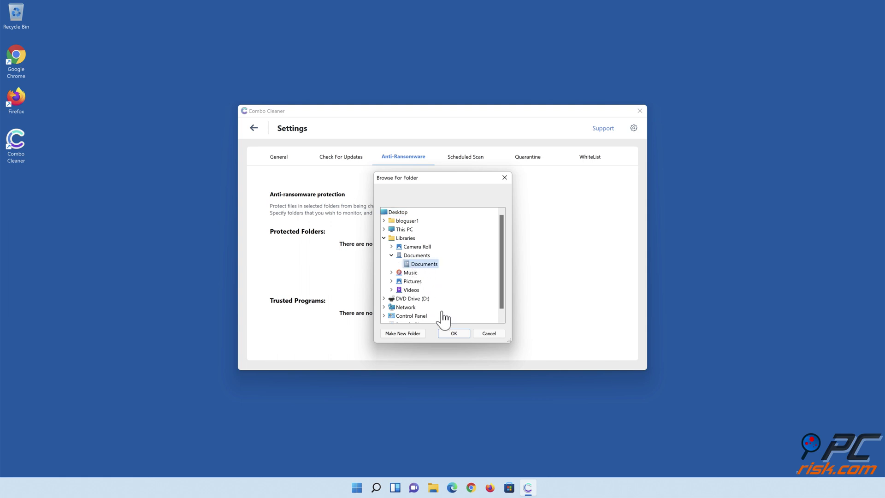
pyautogui.click(454, 335)
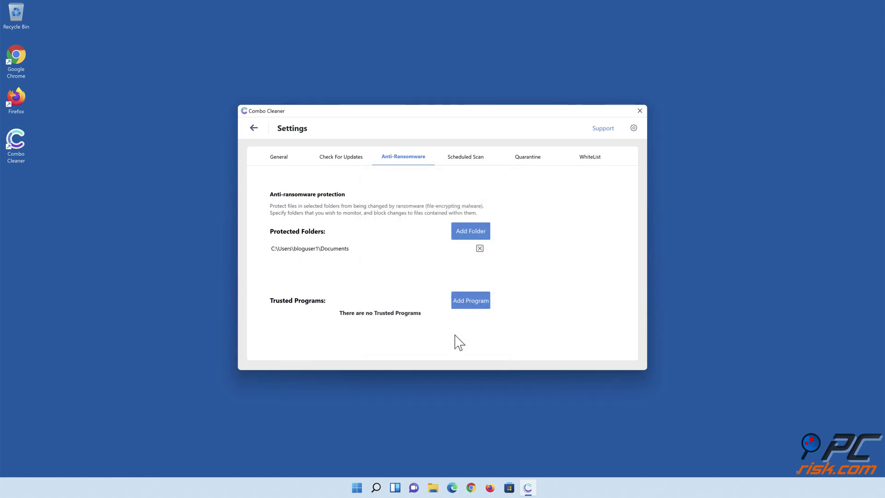
pyautogui.click(254, 129)
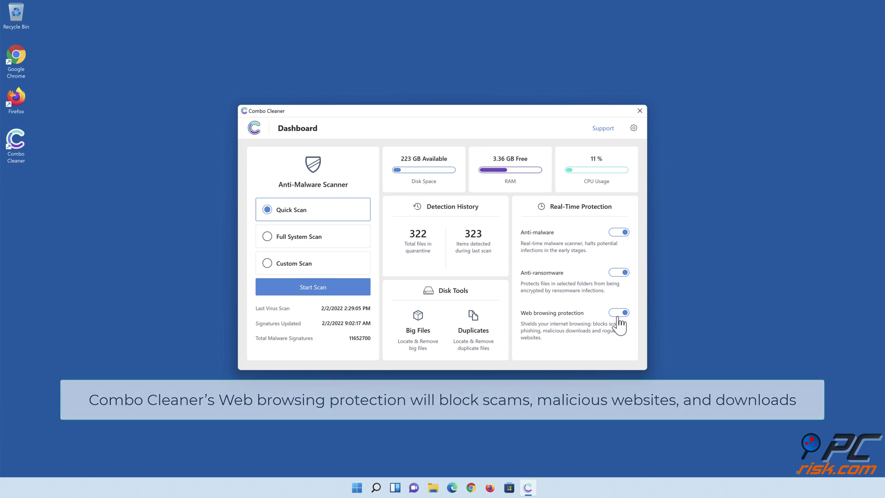
# Close the Combo Cleaner window, leaving the Windows 11 desktop visible.
pyautogui.click(449, 437)
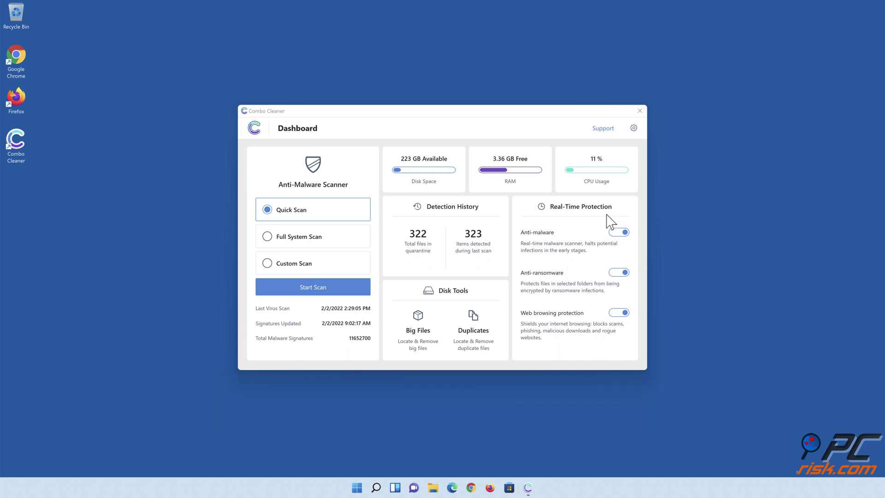
pyautogui.click(640, 111)
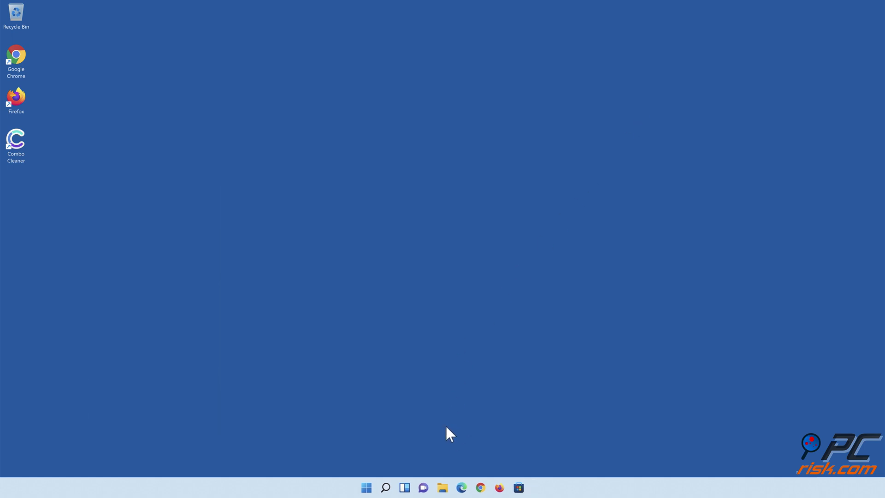